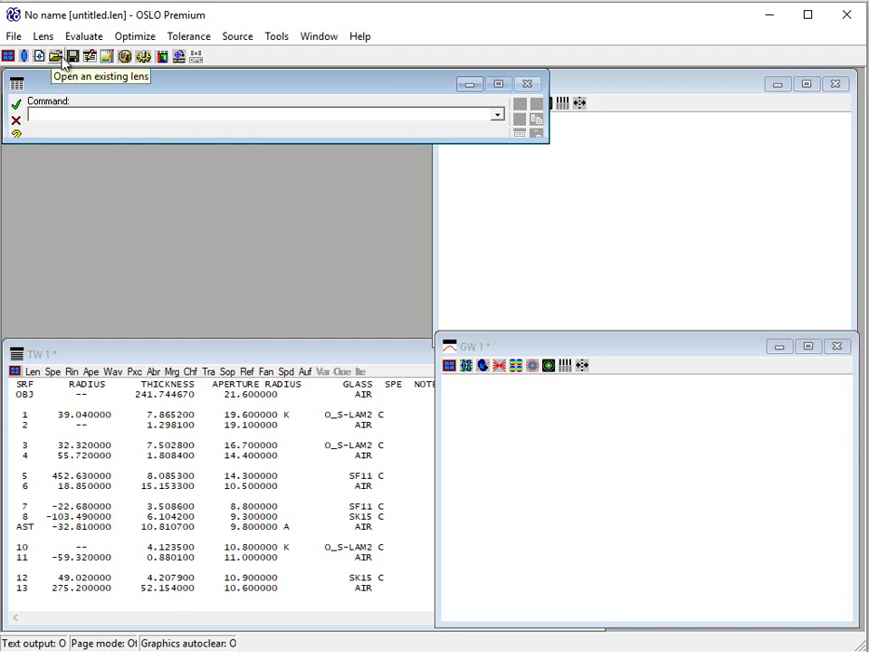
# Discard the untitled lens and open hopk010.len from the public len > lib > toolbox folder.
pyautogui.click(451, 349)
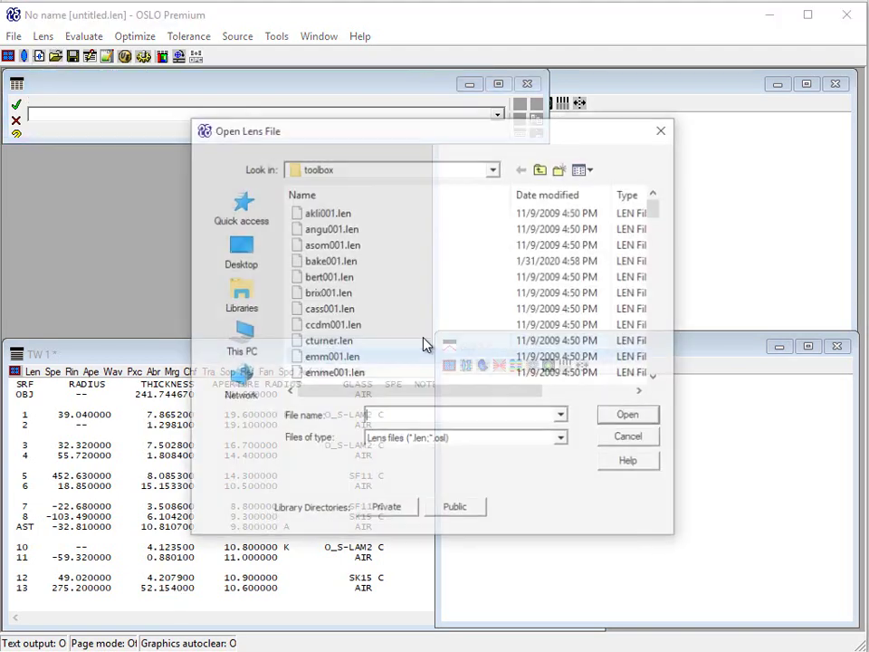
pyautogui.click(543, 170)
pyautogui.click(544, 169)
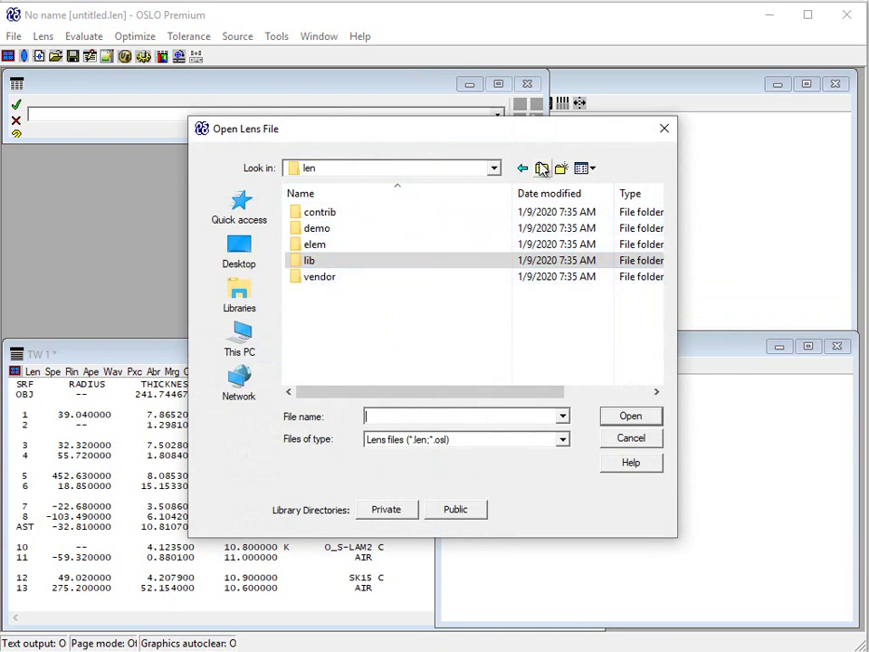
pyautogui.click(455, 509)
pyautogui.doubleClick(310, 246)
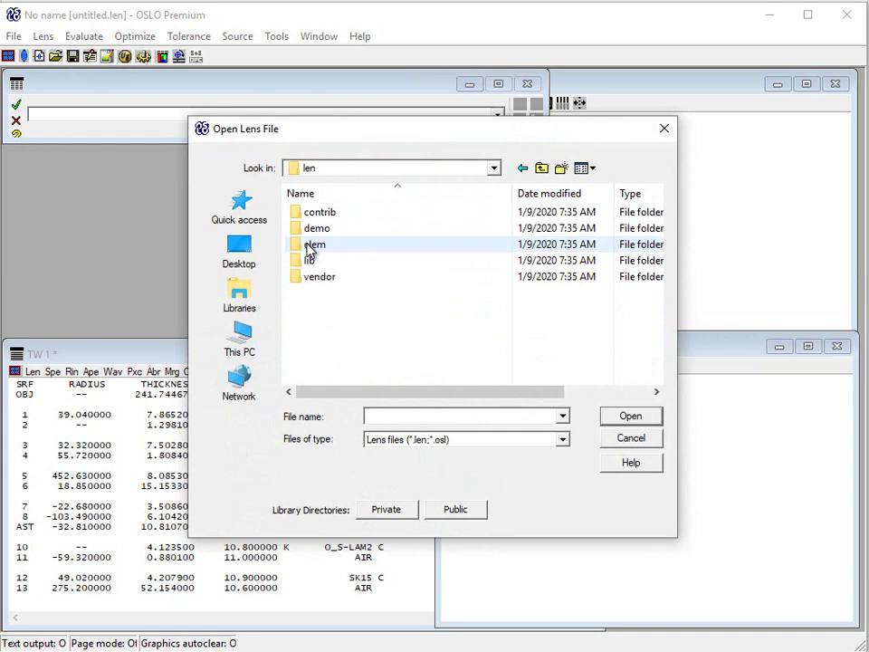
pyautogui.doubleClick(305, 261)
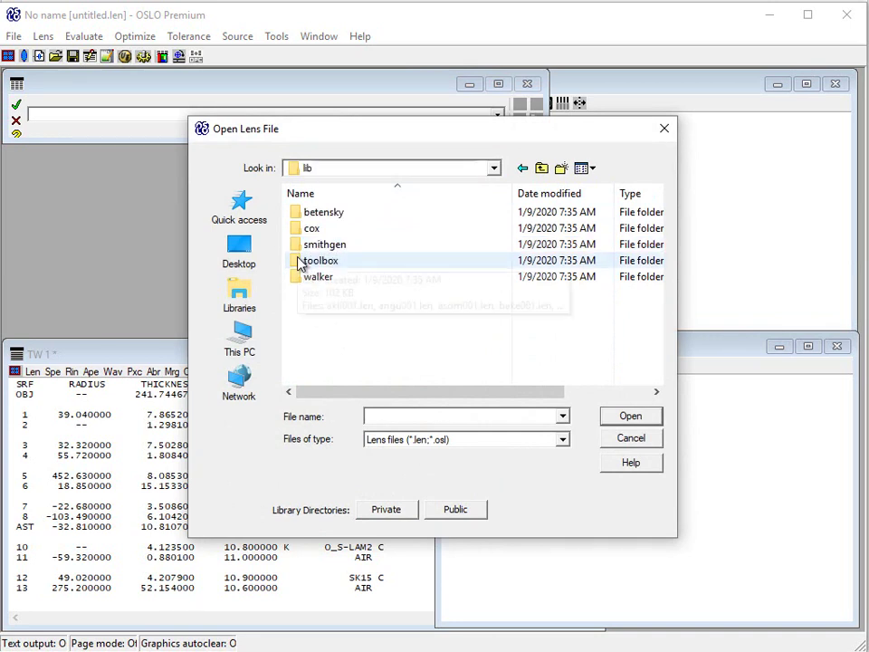
pyautogui.doubleClick(300, 261)
pyautogui.scroll(-10, 304, 259)
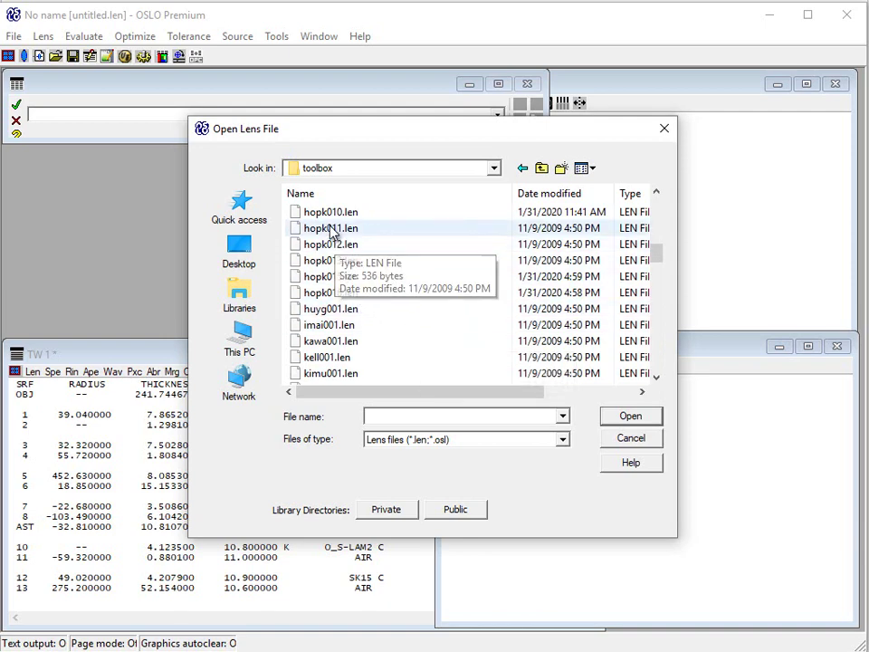
pyautogui.doubleClick(316, 212)
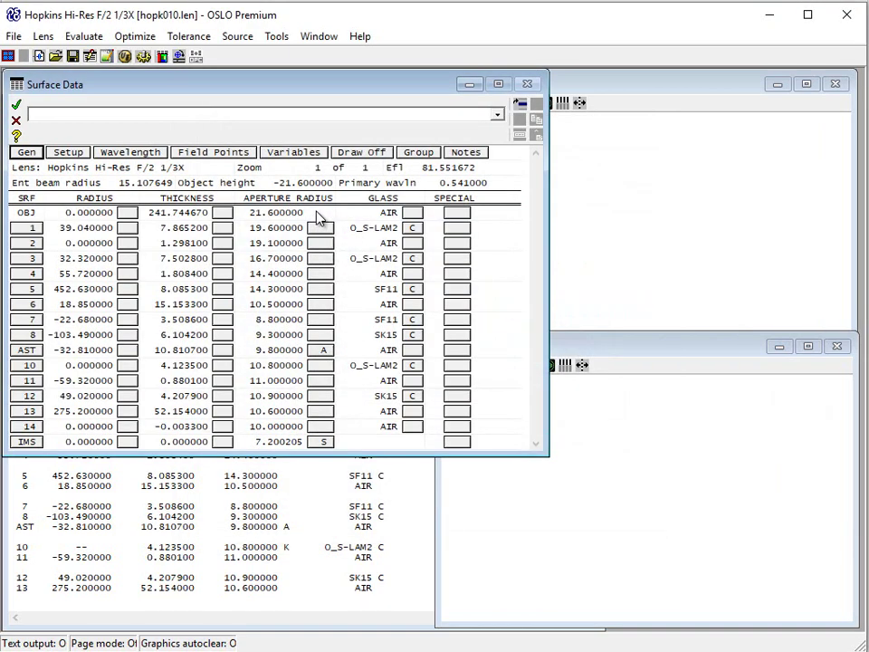
# Clear the text output window and draw the Hopkins lens in plan view.
pyautogui.rightClick(425, 496)
pyautogui.click(452, 489)
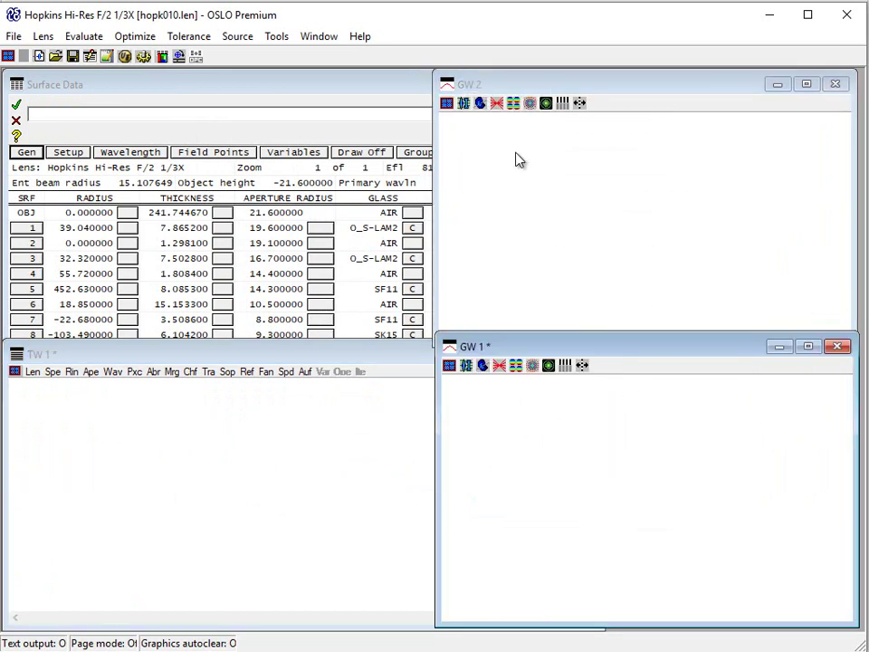
pyautogui.click(465, 365)
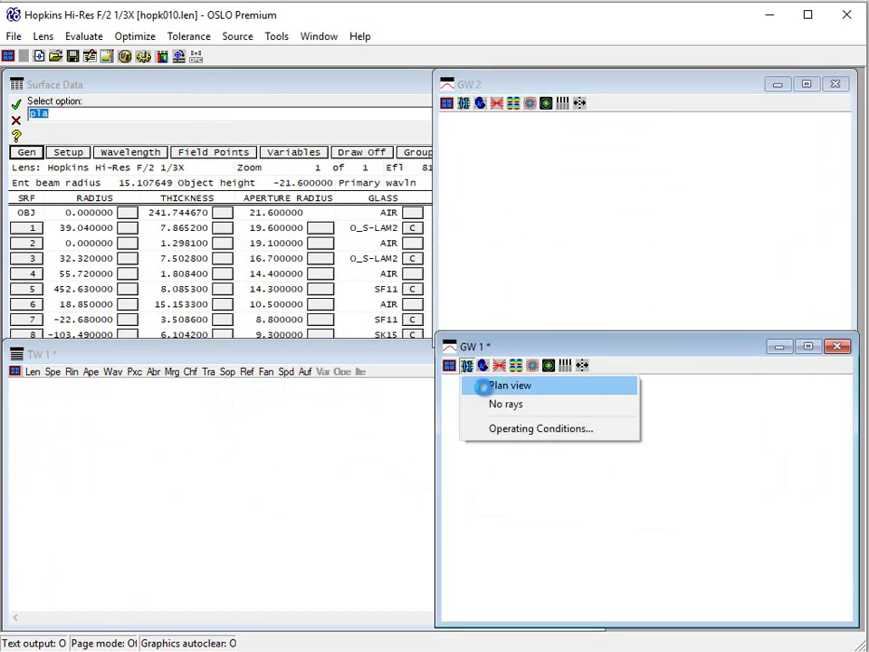
pyautogui.click(487, 384)
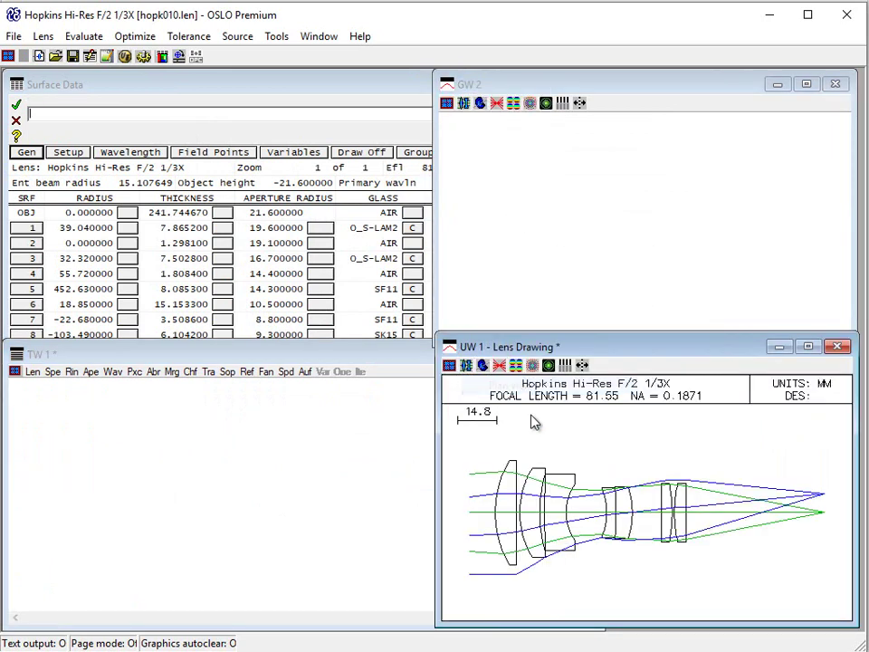
# Plot the through-frequency MTF in the second graphics window.
pyautogui.click(605, 235)
pyautogui.click(562, 103)
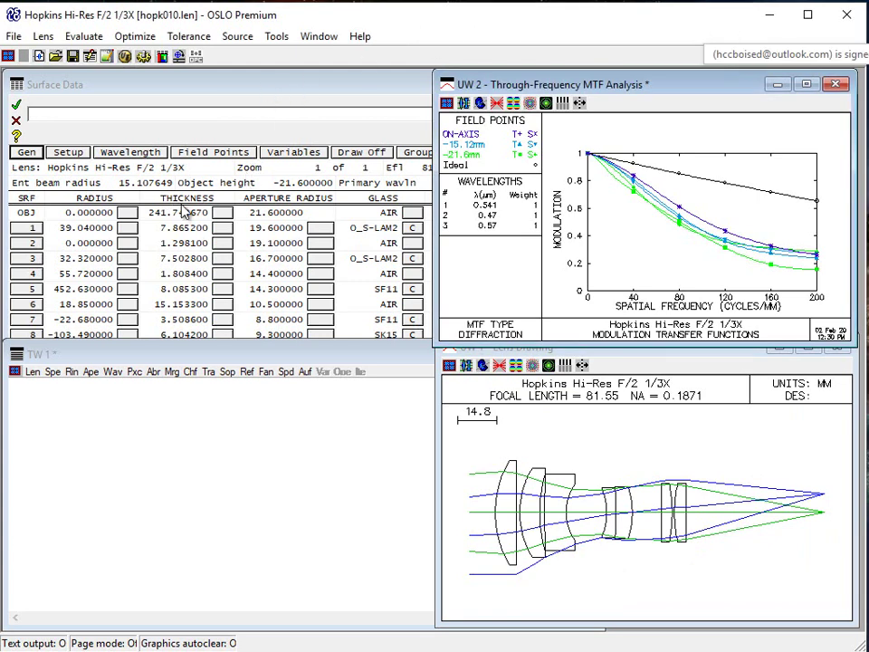
pyautogui.click(323, 228)
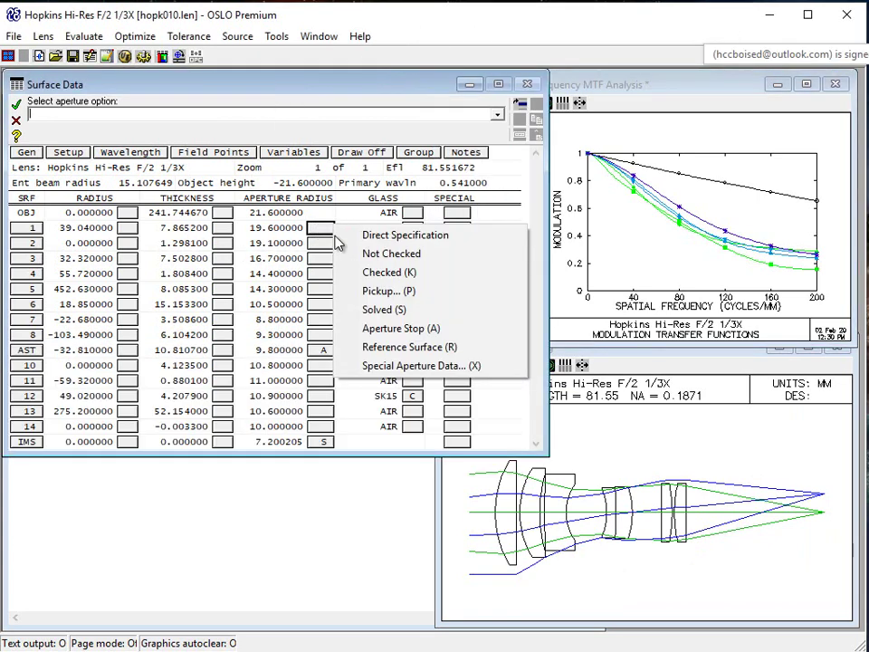
# Set the apertures of surfaces 1 and 10 to Checked.
pyautogui.click(408, 271)
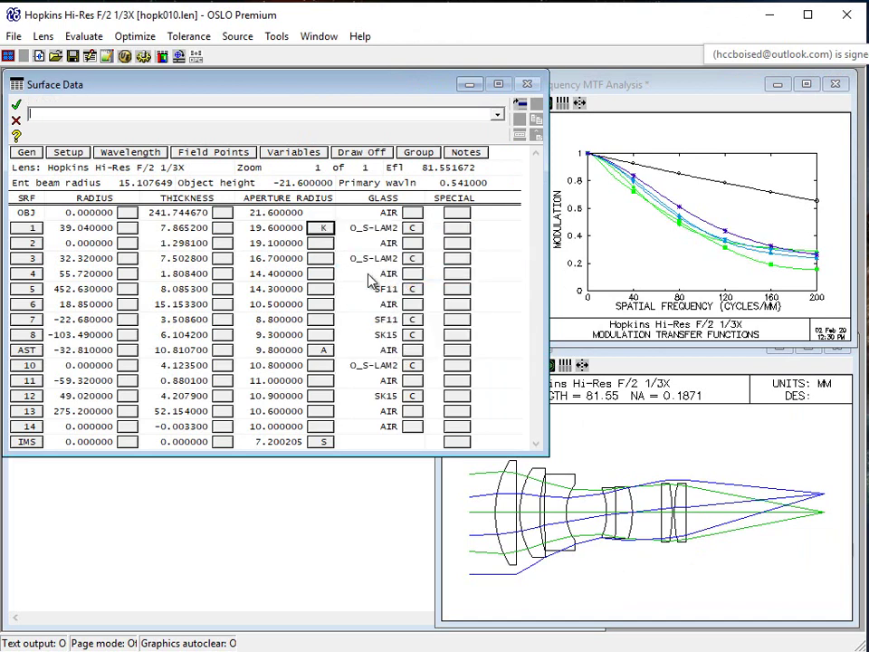
pyautogui.click(324, 365)
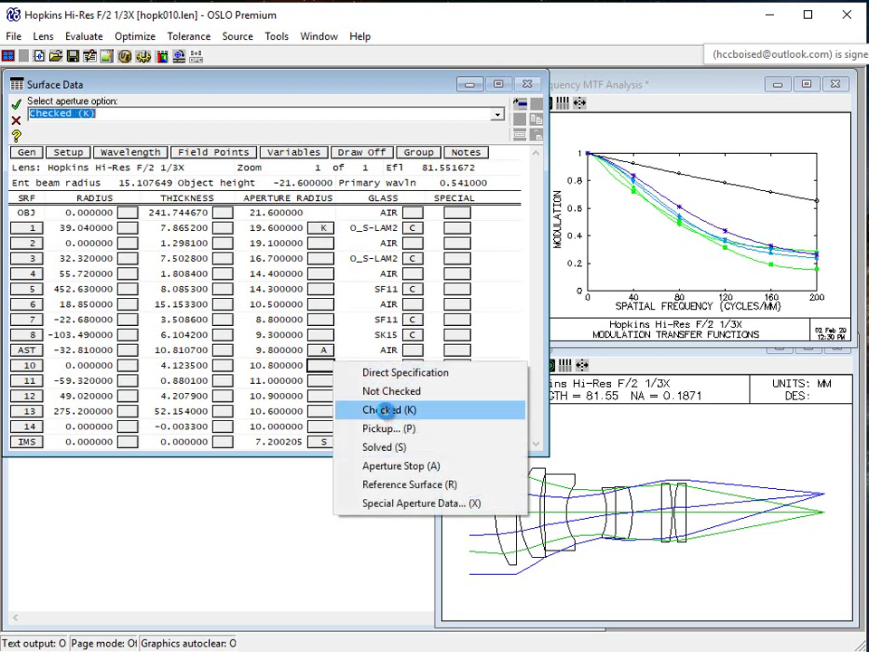
pyautogui.click(371, 409)
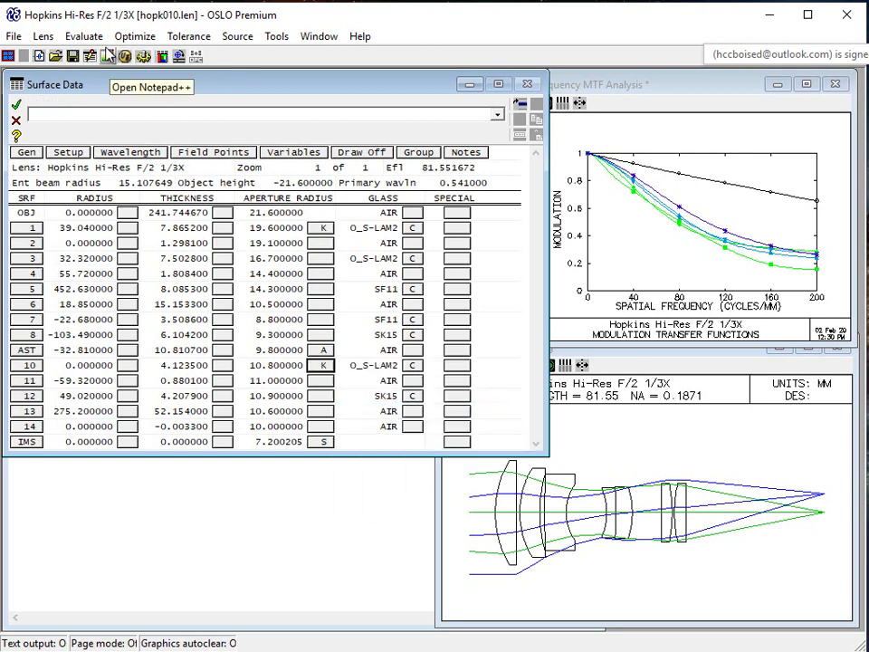
# Run Vignetting Analysis and copy the vignetting factors into the field points.
pyautogui.click(134, 36)
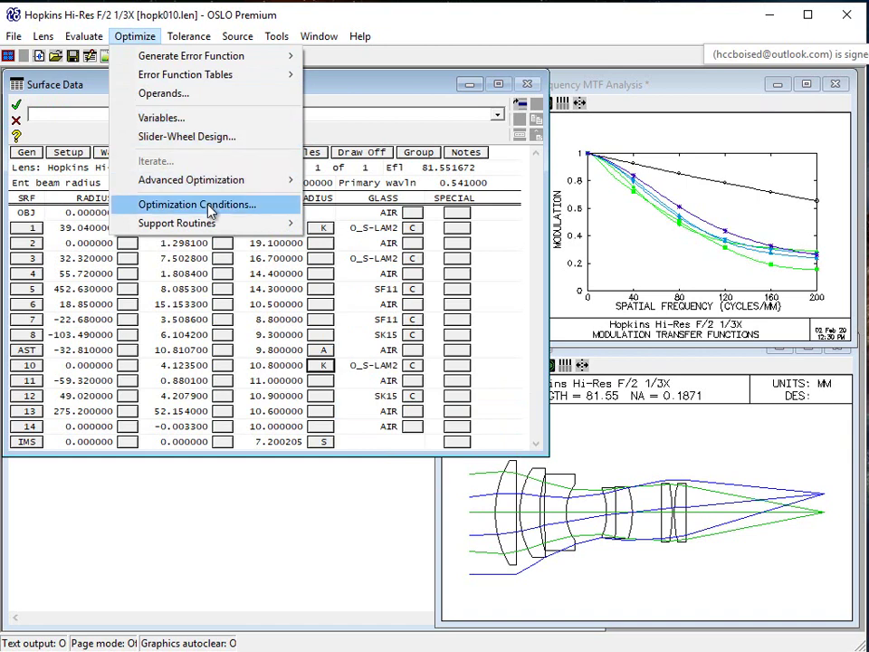
pyautogui.moveTo(283, 224)
pyautogui.moveTo(484, 225)
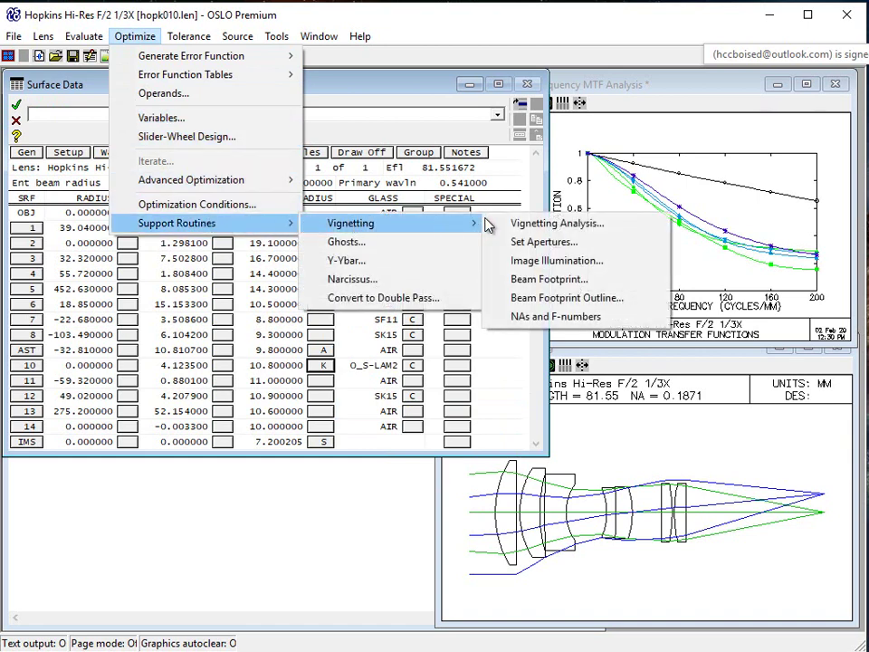
pyautogui.click(530, 224)
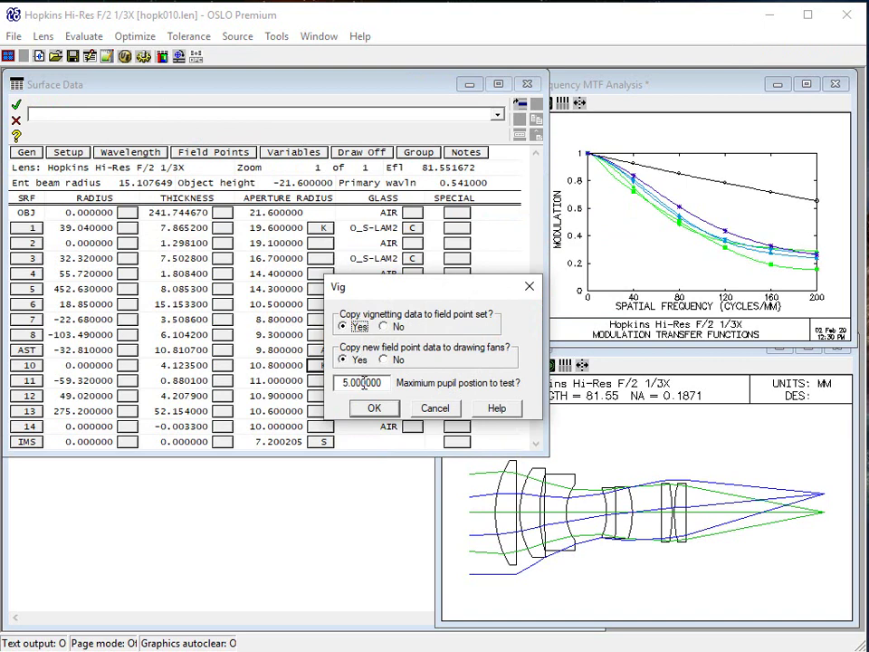
pyautogui.click(377, 409)
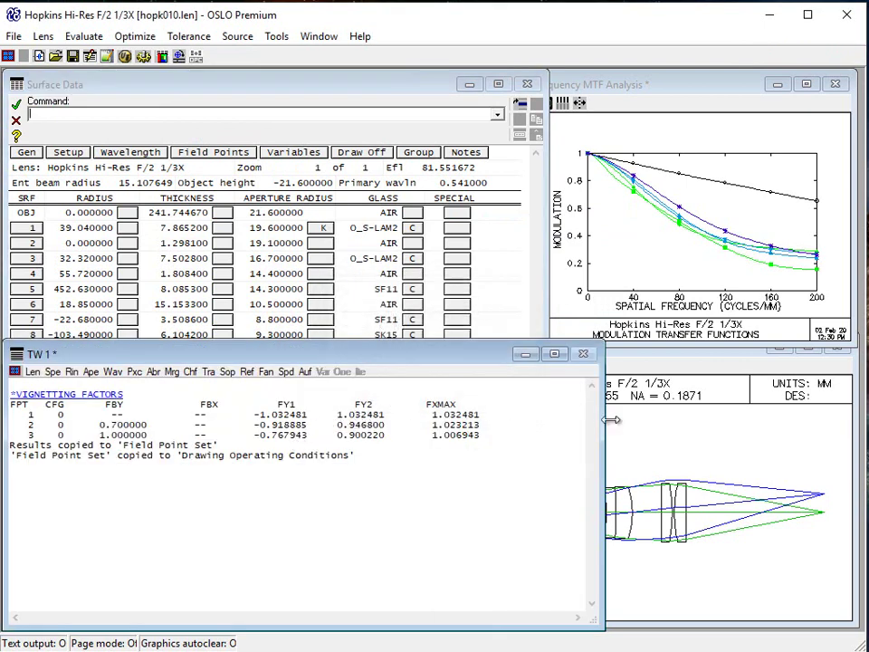
# Refresh the MTF plot and lens drawing, then review the vignetting factors in the field point set.
pyautogui.click(674, 314)
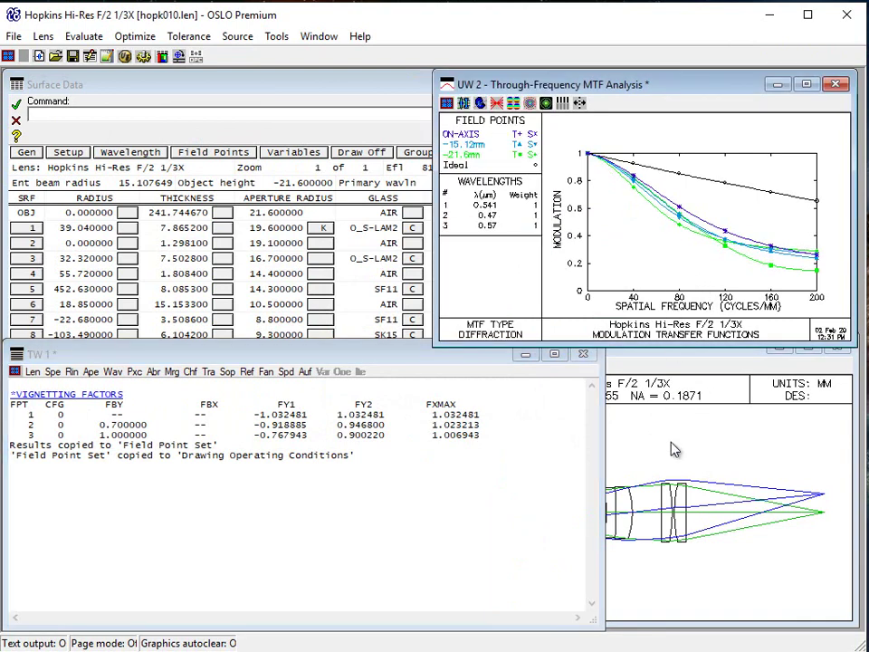
pyautogui.click(675, 450)
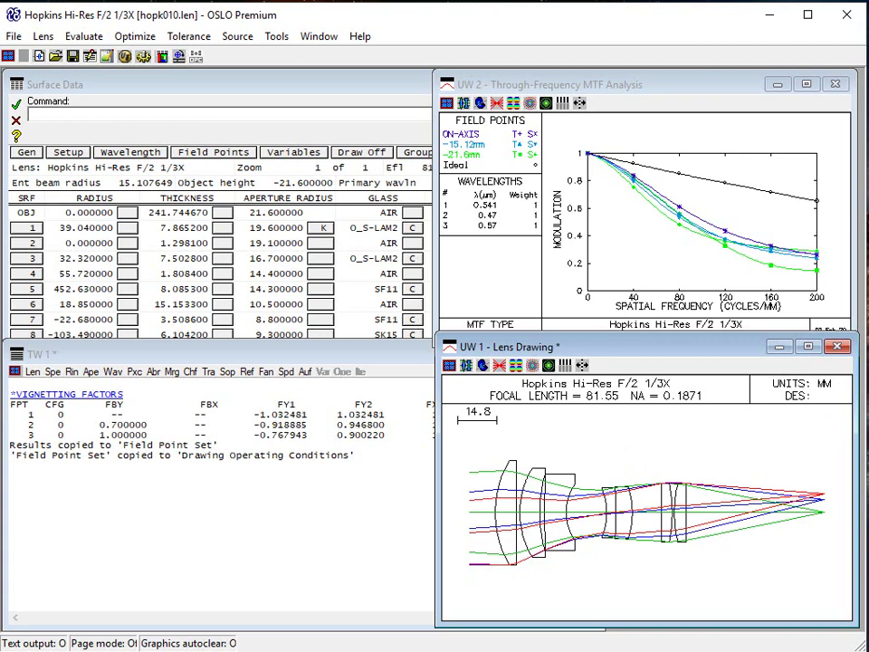
pyautogui.click(209, 83)
pyautogui.click(230, 150)
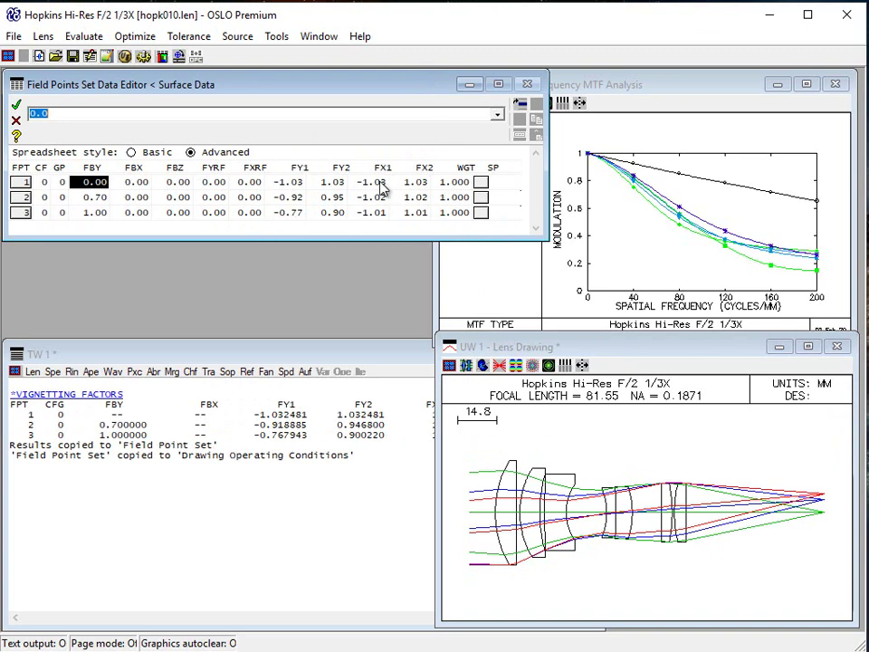
pyautogui.click(16, 106)
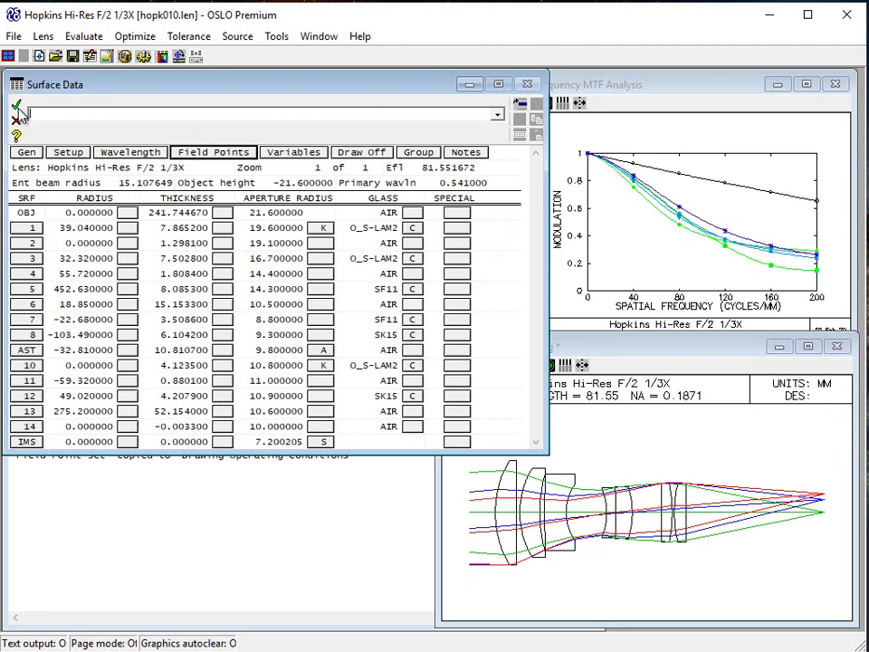
# List the paraxial constants and store the lateral magnification -0.333331 in buffer b4.
pyautogui.click(271, 534)
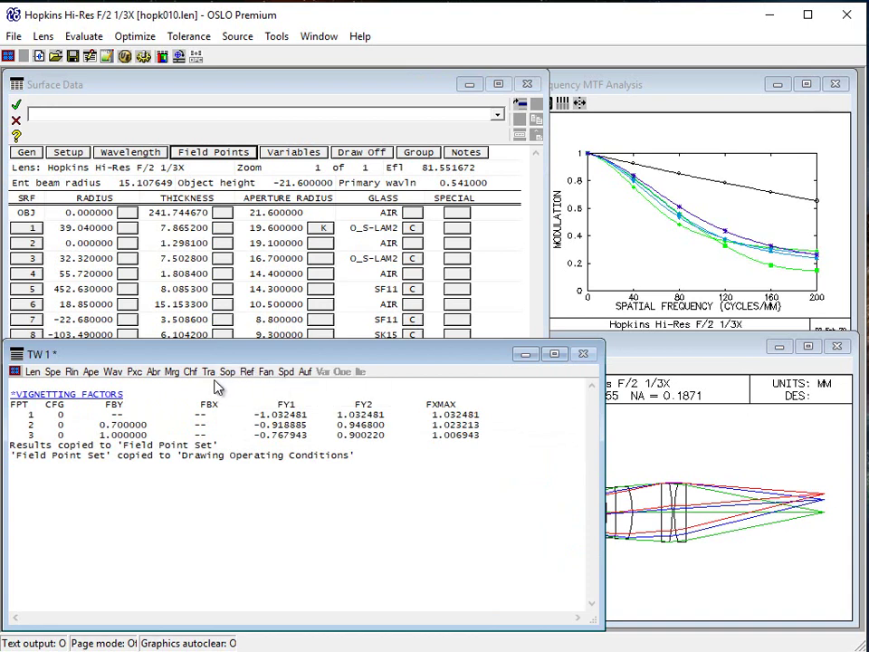
pyautogui.click(134, 371)
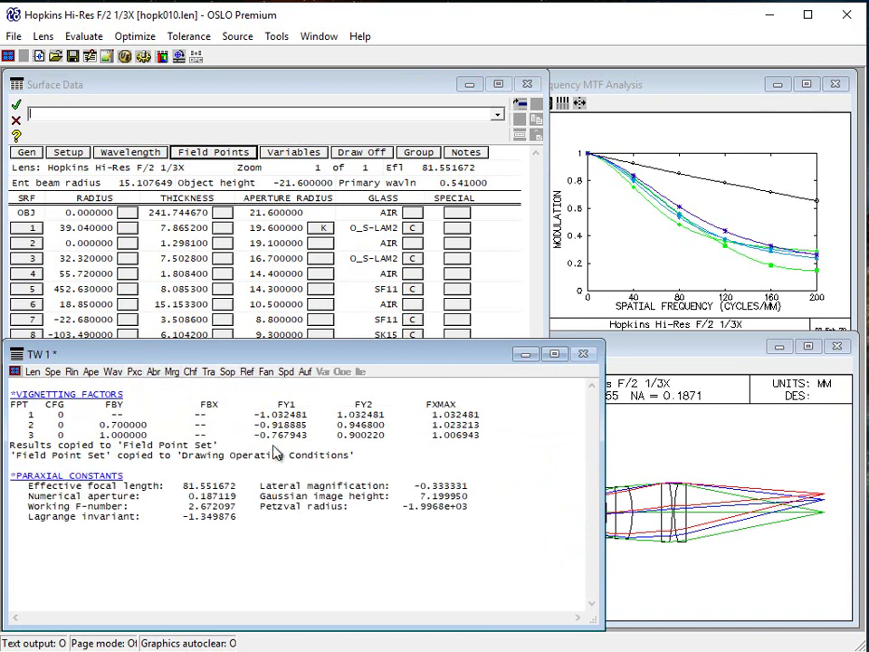
pyautogui.click(444, 487)
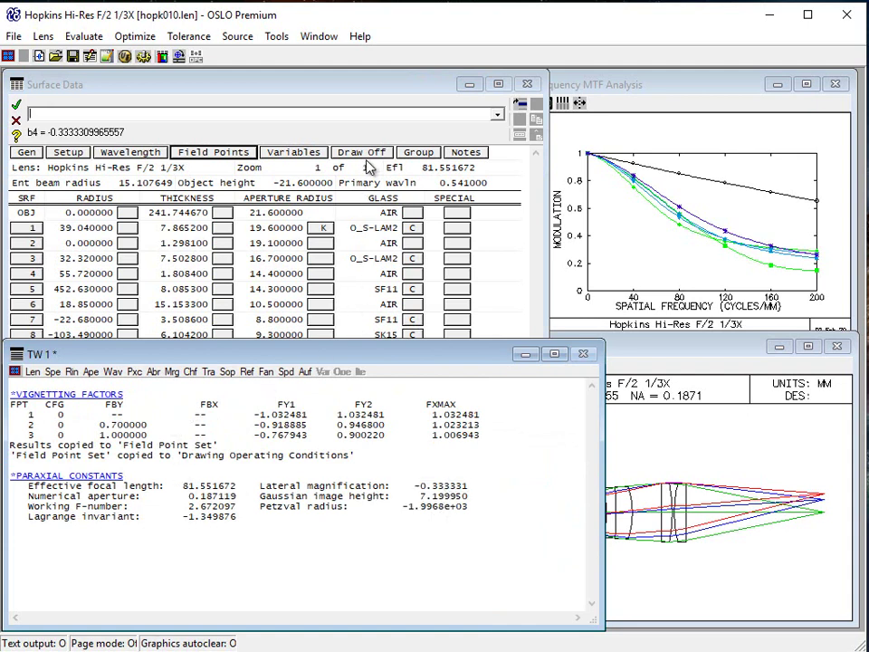
pyautogui.click(349, 97)
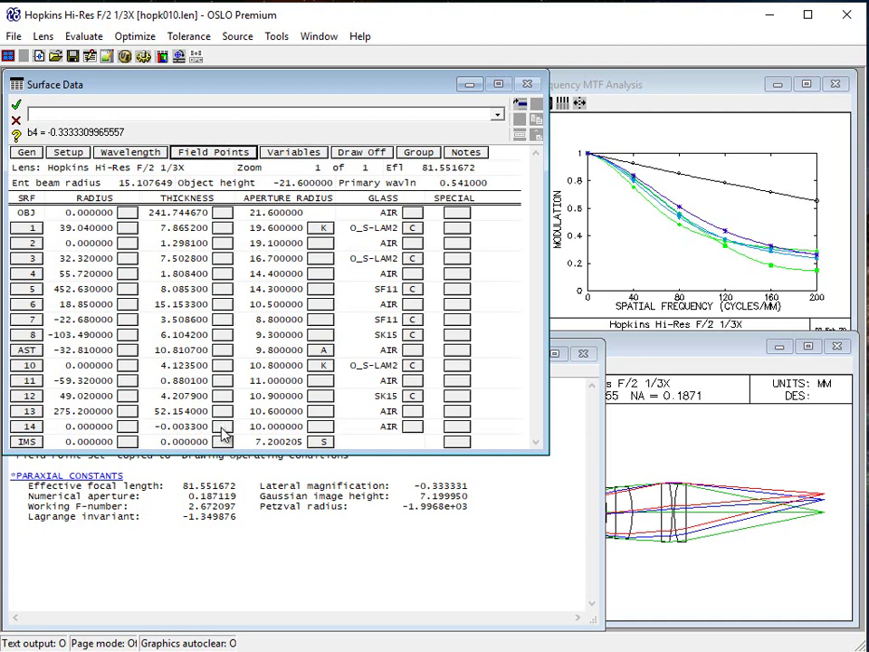
# Delete surface 14 and give surface 13's thickness a zero axial ray height solve (52.149799).
pyautogui.click(26, 426)
pyautogui.click(519, 119)
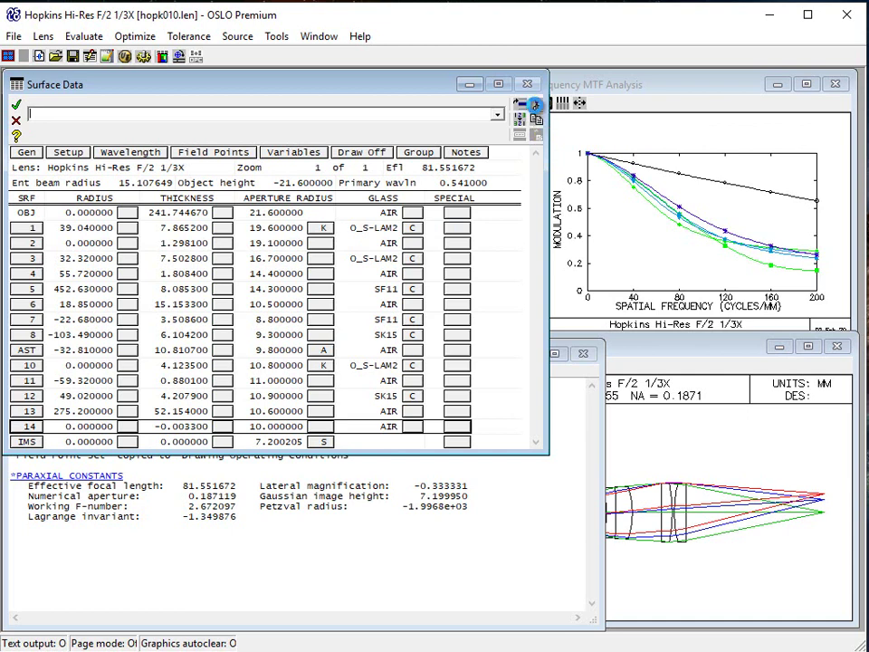
pyautogui.click(221, 412)
pyautogui.moveTo(296, 441)
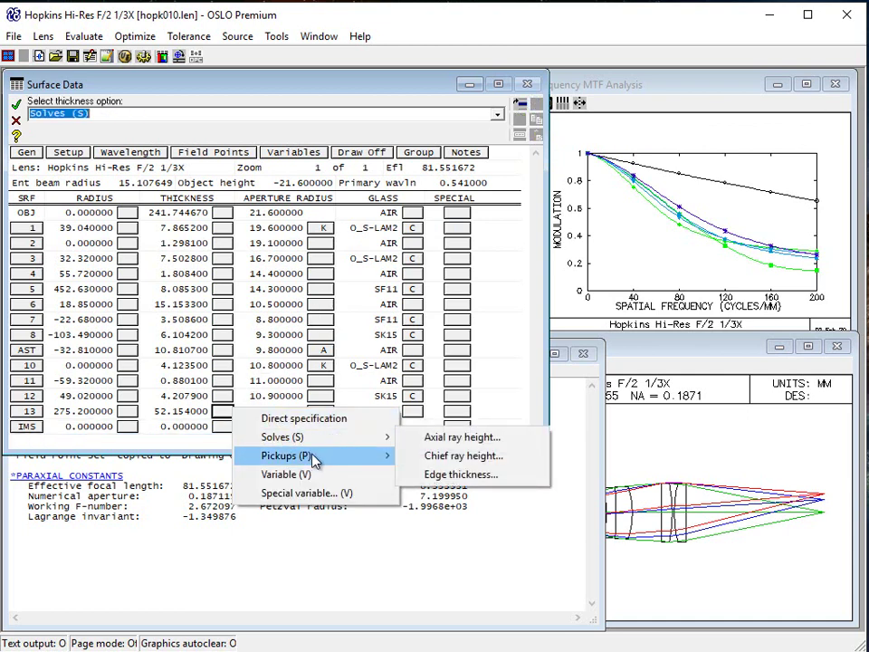
pyautogui.click(438, 438)
pyautogui.click(313, 510)
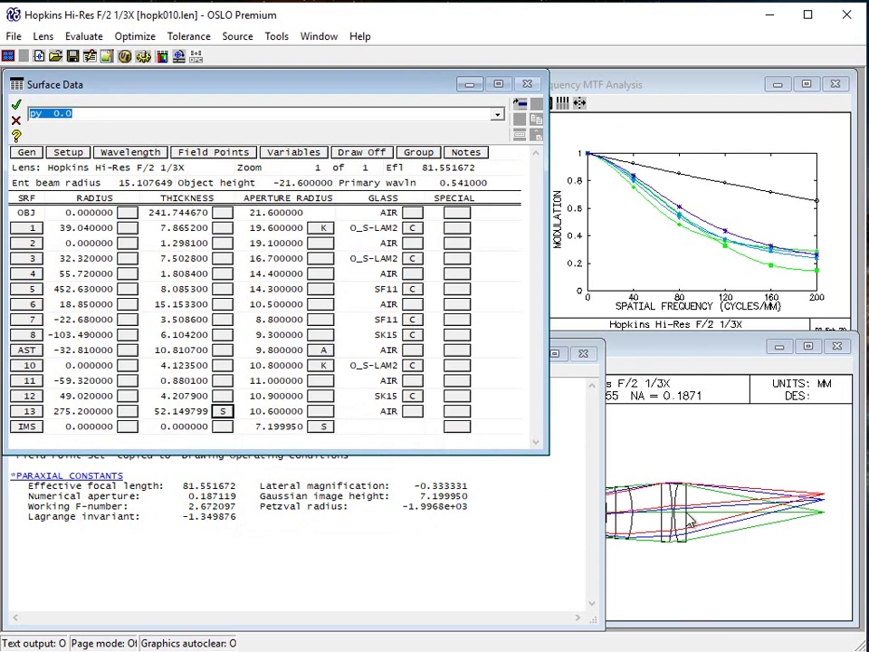
pyautogui.click(674, 245)
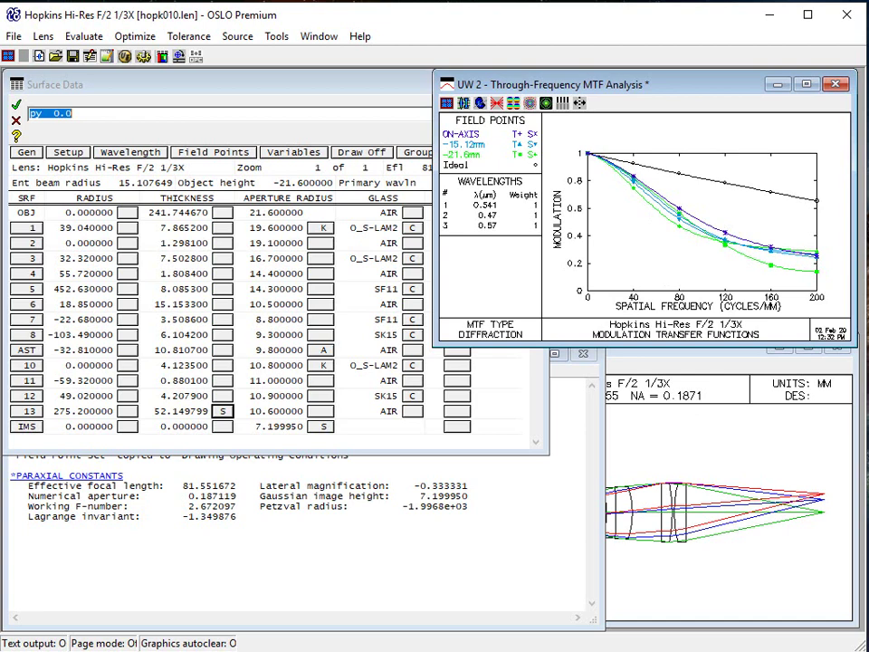
# Set the image surface's appearance to Drawn in General surface control and view the redrawn layout.
pyautogui.click(675, 523)
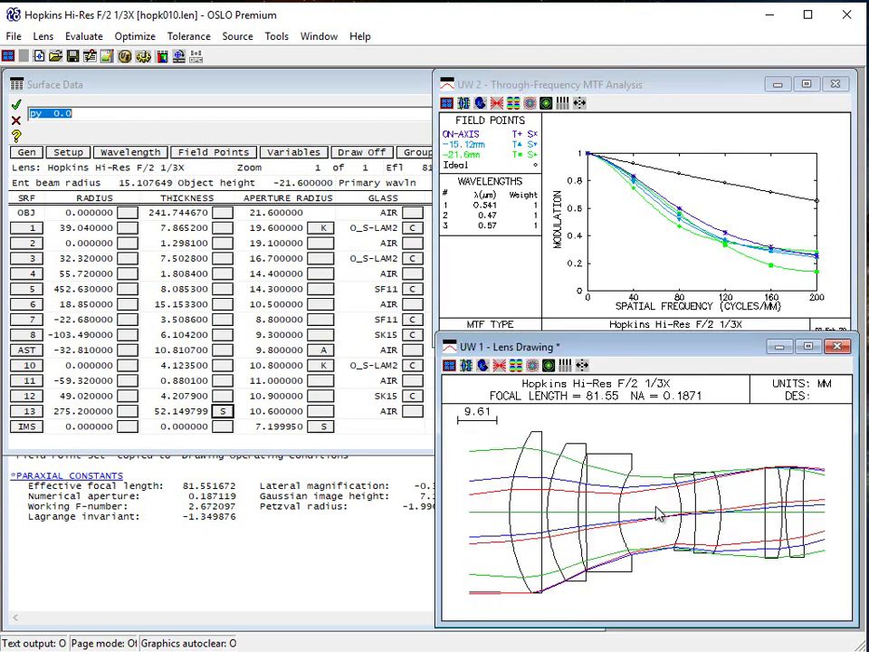
pyautogui.click(434, 449)
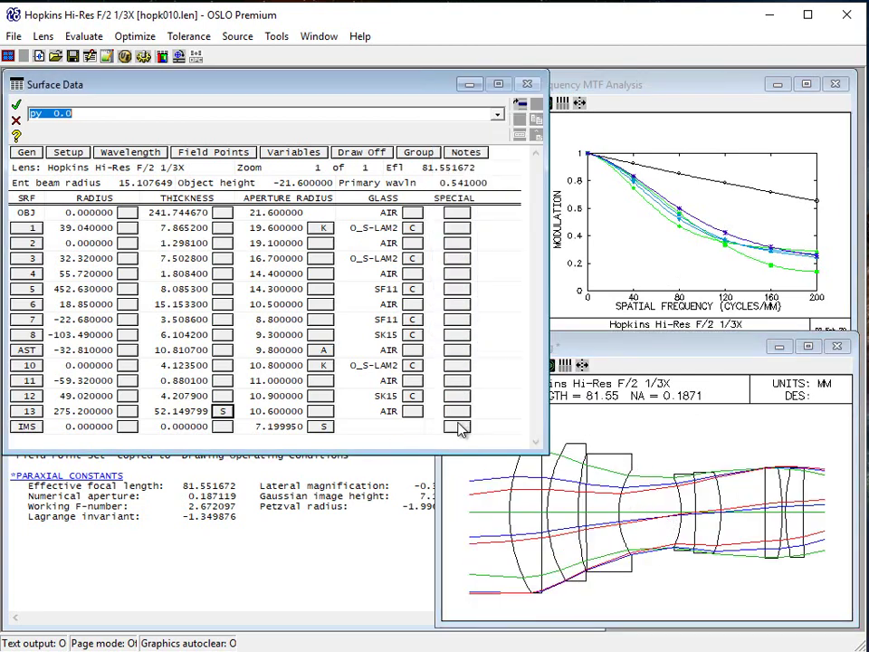
pyautogui.click(457, 426)
pyautogui.moveTo(593, 531)
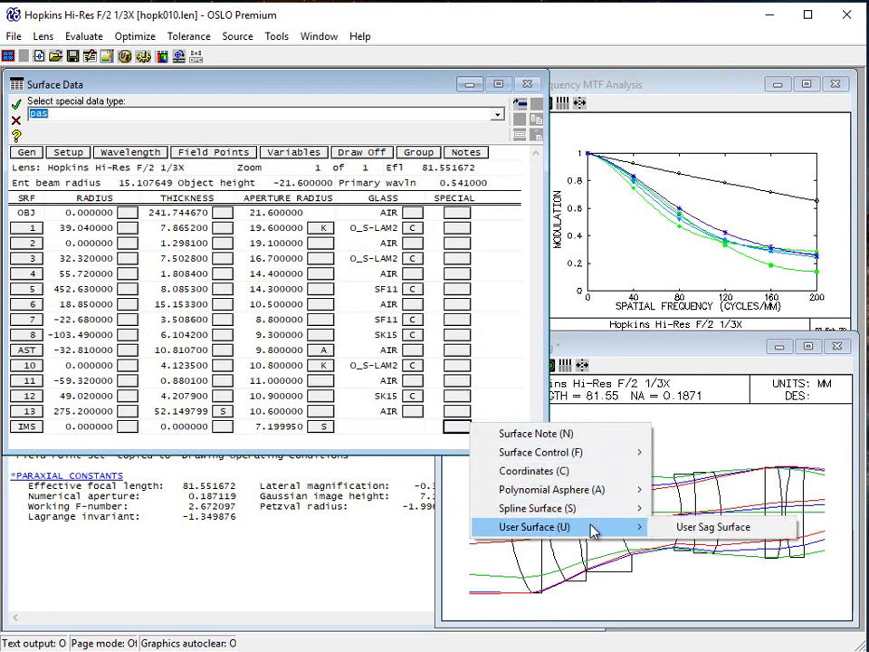
pyautogui.click(385, 443)
pyautogui.click(455, 428)
pyautogui.moveTo(611, 457)
pyautogui.click(639, 454)
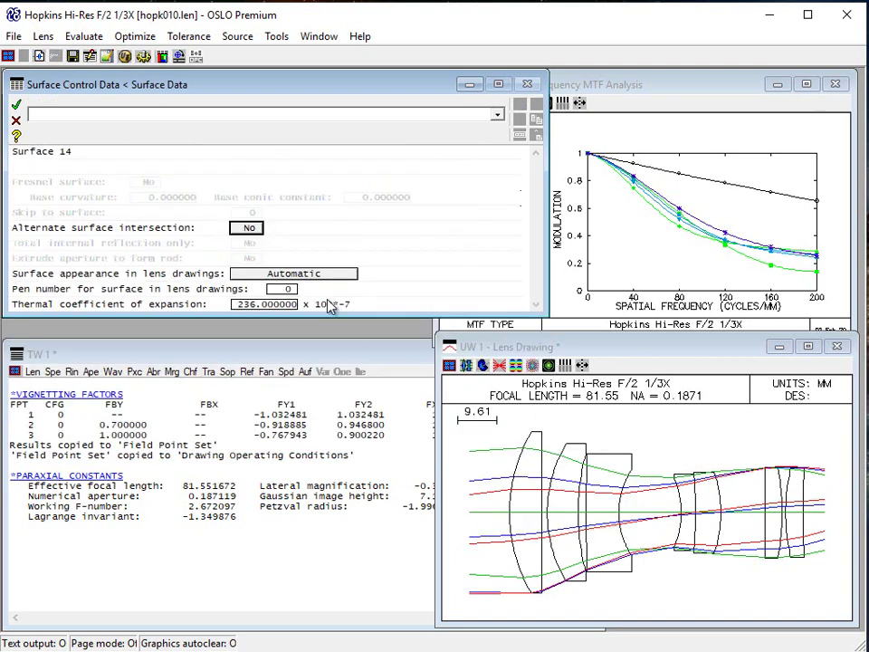
pyautogui.click(316, 274)
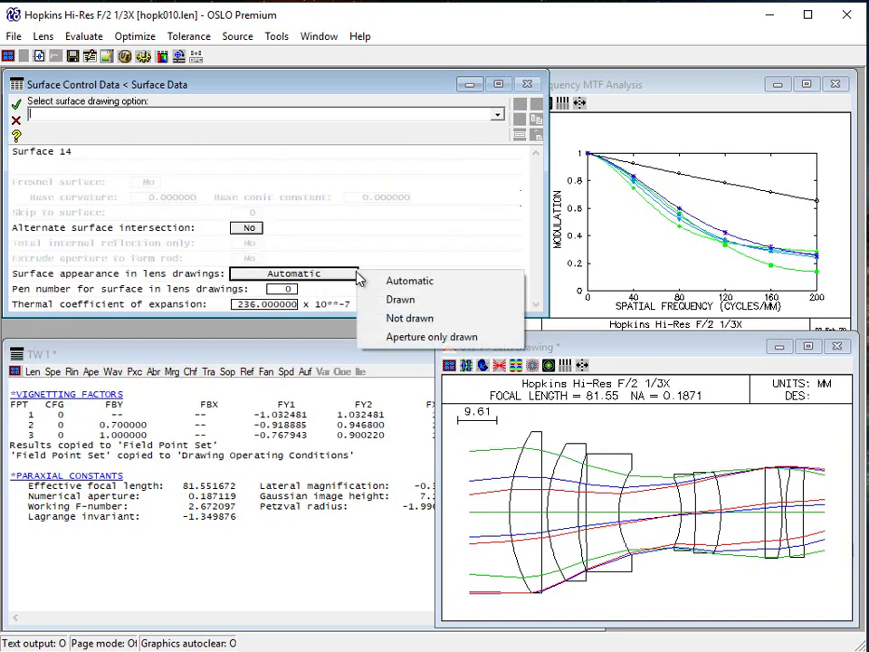
pyautogui.click(396, 300)
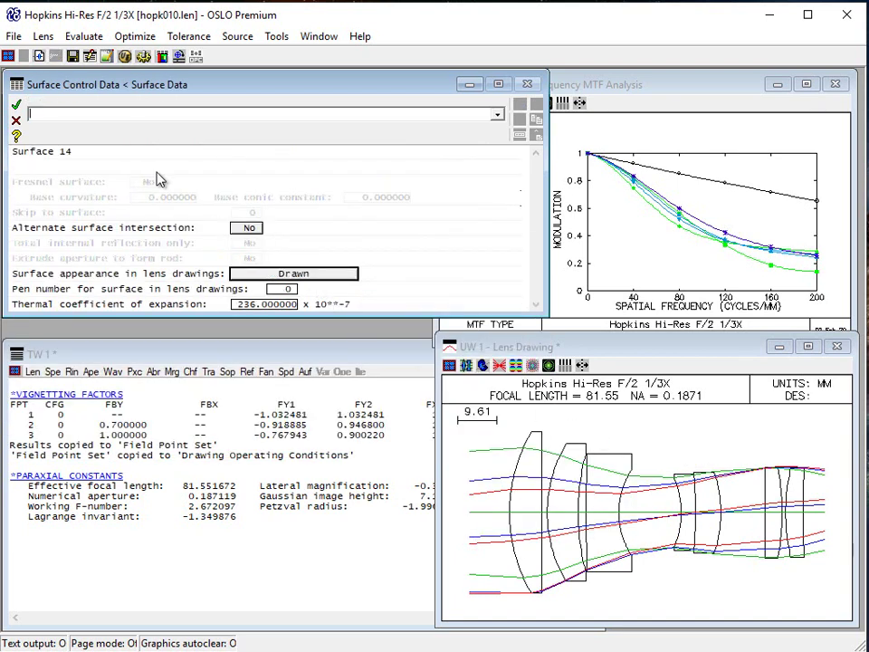
pyautogui.click(16, 105)
pyautogui.click(765, 556)
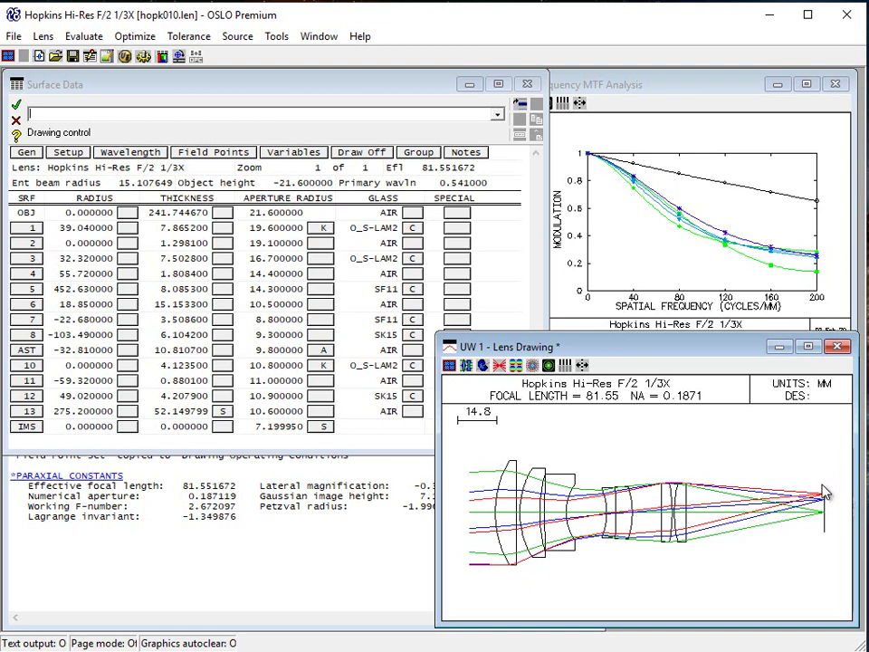
# Bring the Surface Data table back to the front.
pyautogui.click(288, 444)
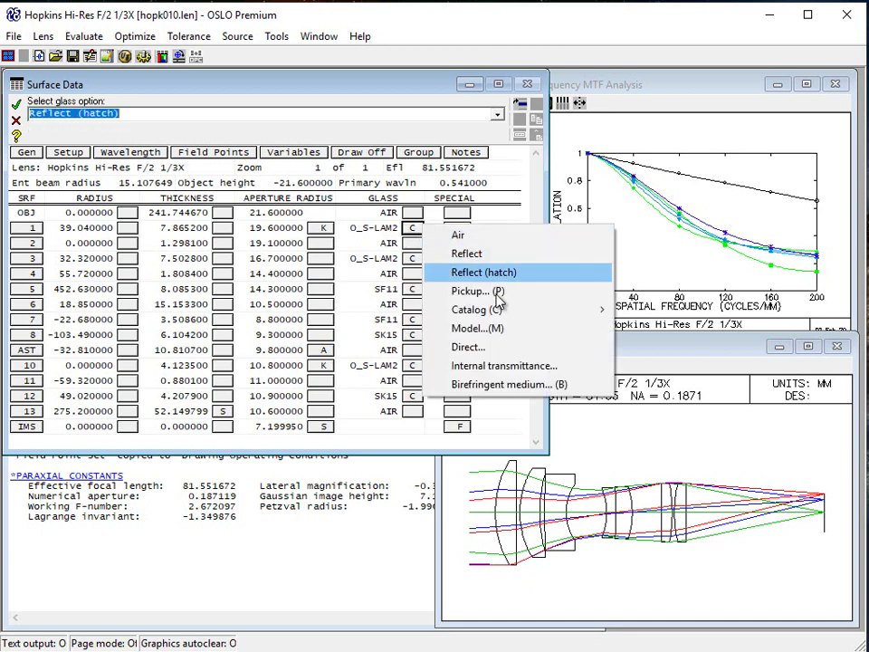
# Convert surface 1's O_S-LAM2 to a model glass, then fix it to Ohara S-LAM2.
pyautogui.moveTo(580, 309)
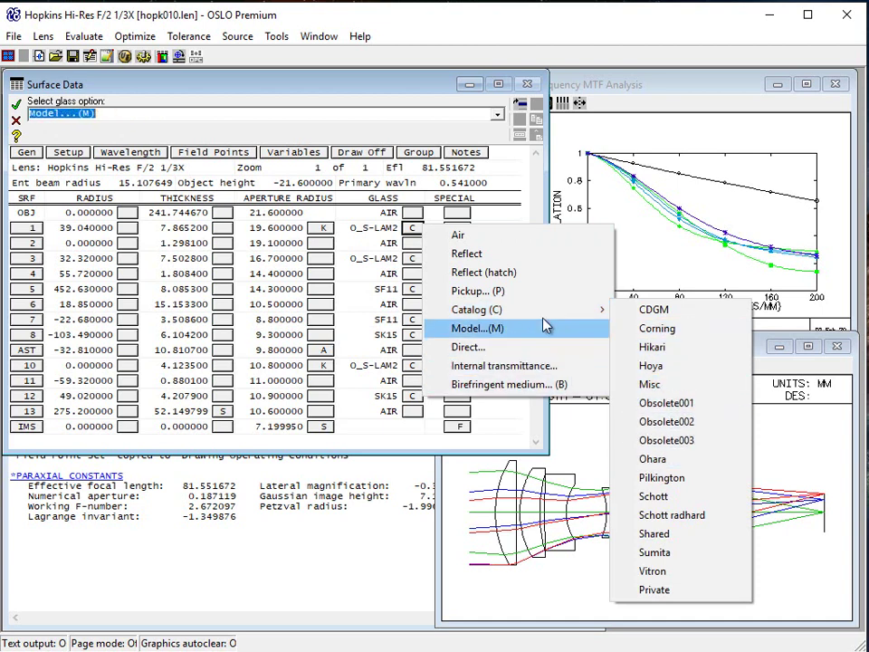
pyautogui.click(512, 329)
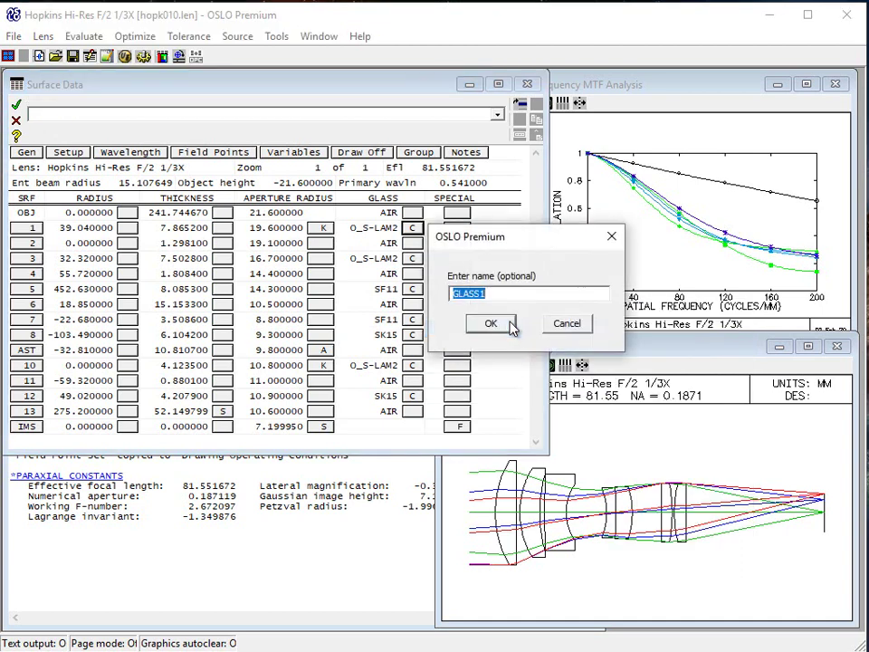
pyautogui.click(487, 326)
pyautogui.click(482, 330)
pyautogui.click(485, 327)
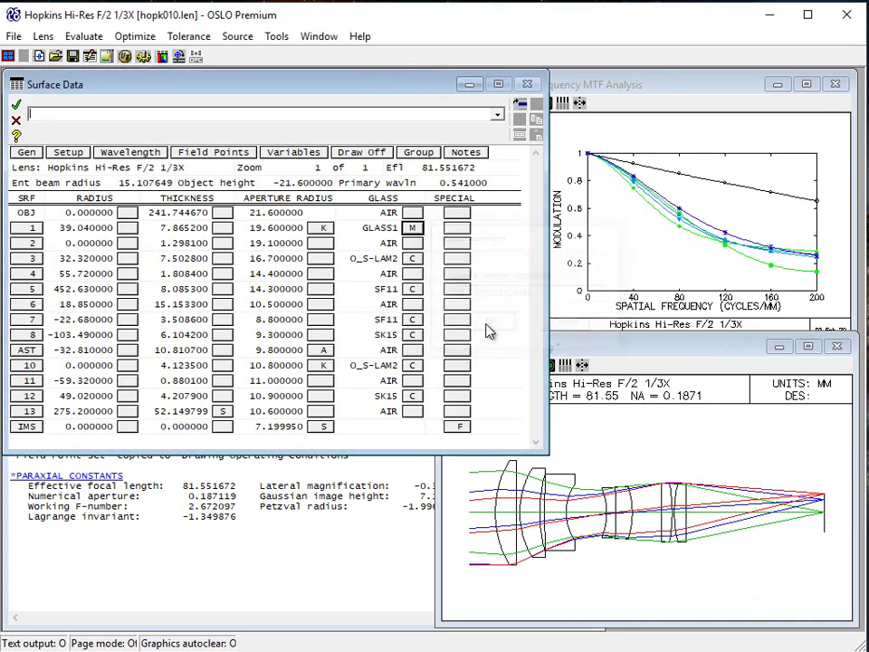
pyautogui.click(412, 232)
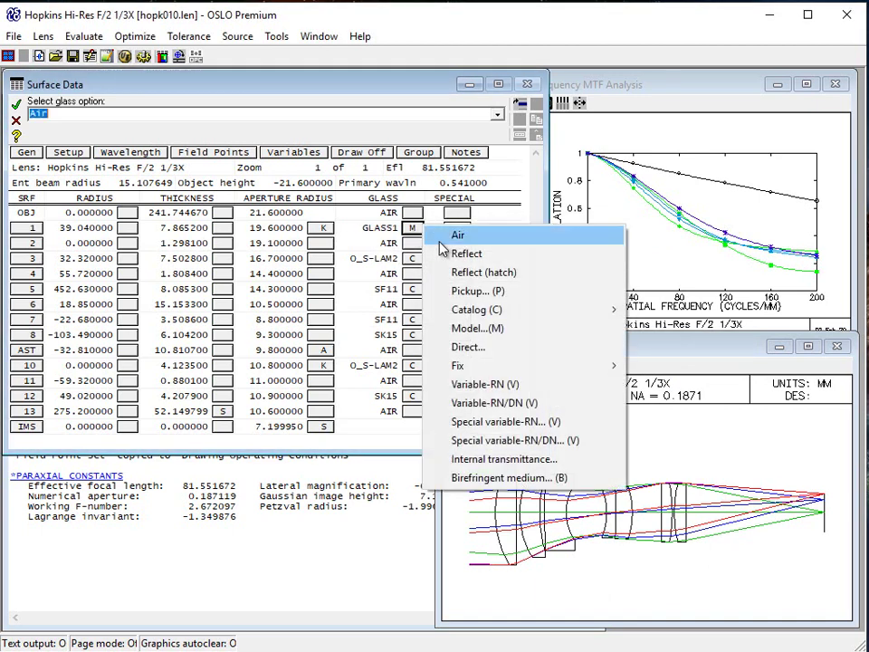
pyautogui.moveTo(545, 370)
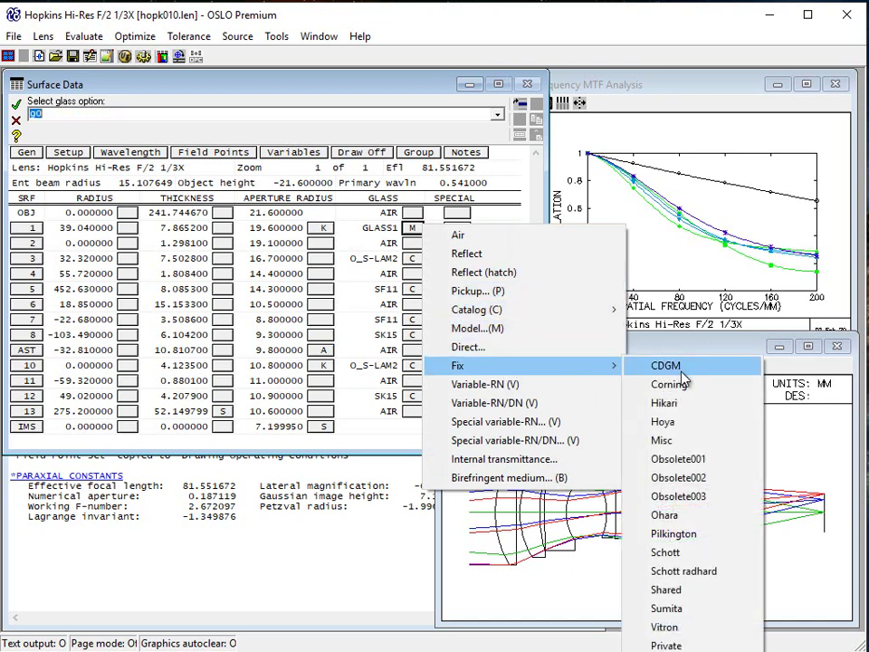
pyautogui.click(674, 516)
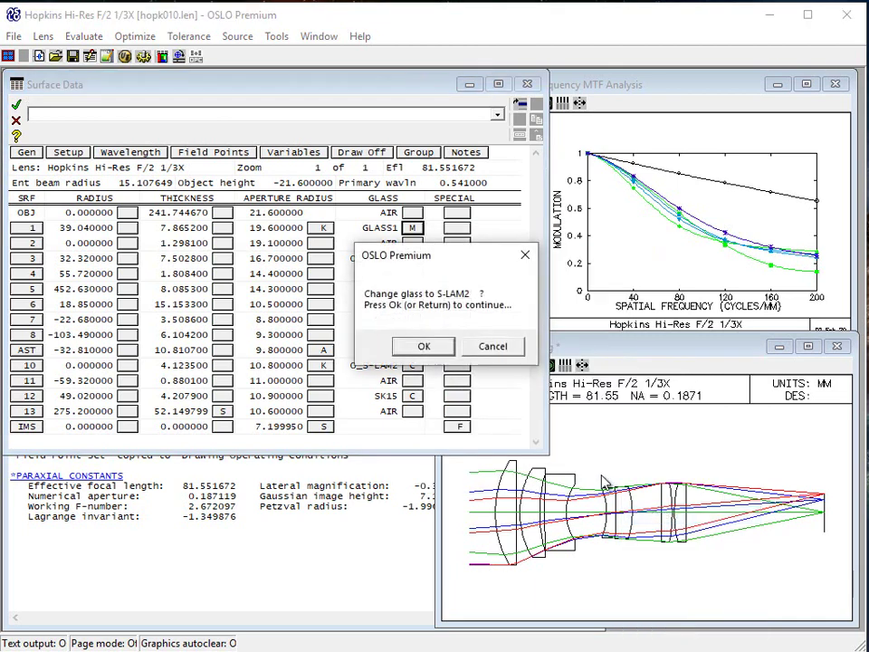
pyautogui.click(418, 344)
# Replace surface 3's glass with s-lam2.
pyautogui.click(373, 257)
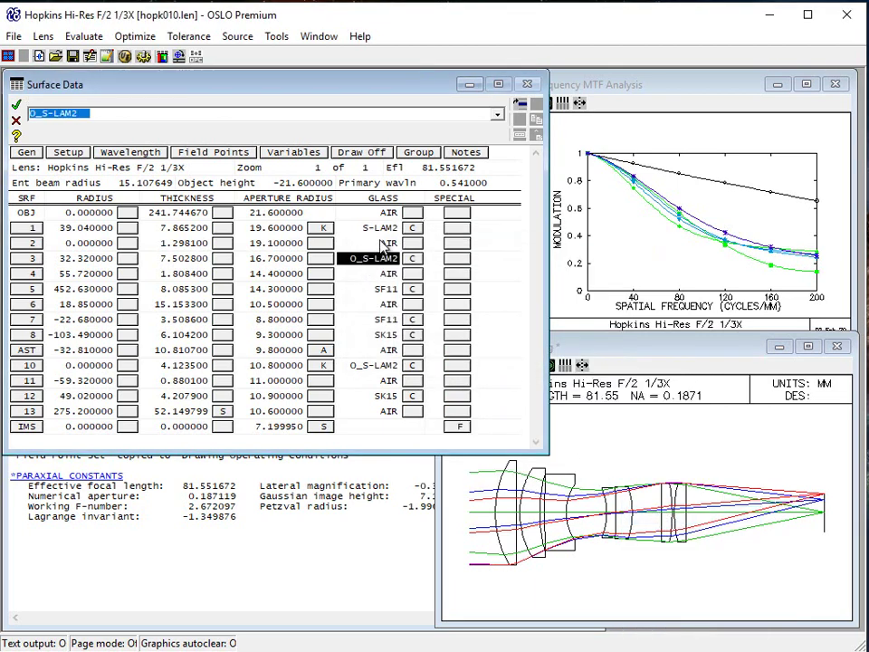
pyautogui.write('s')
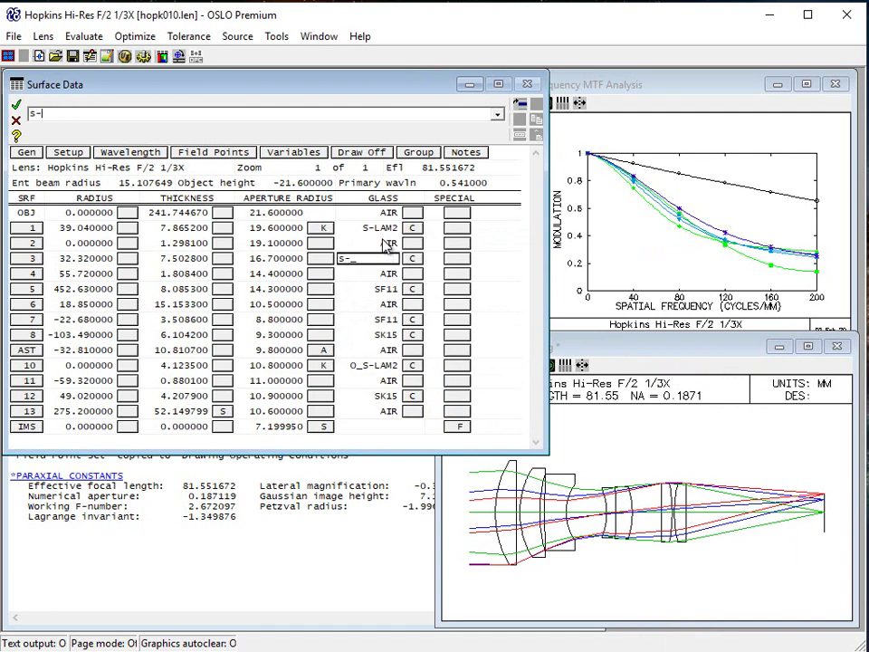
pyautogui.write('-lam2')
pyautogui.press('Return')
pyautogui.click(380, 366)
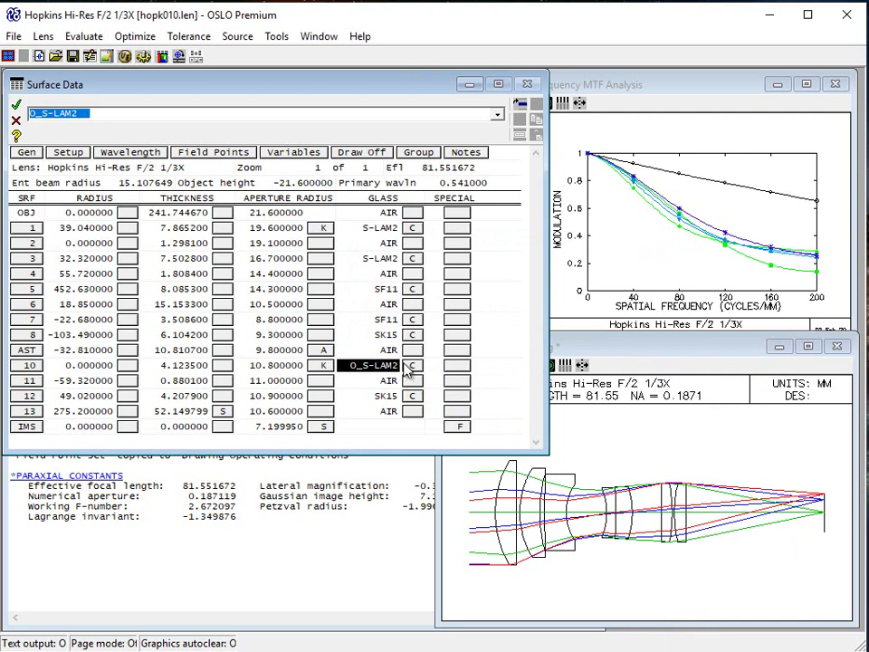
pyautogui.click(413, 366)
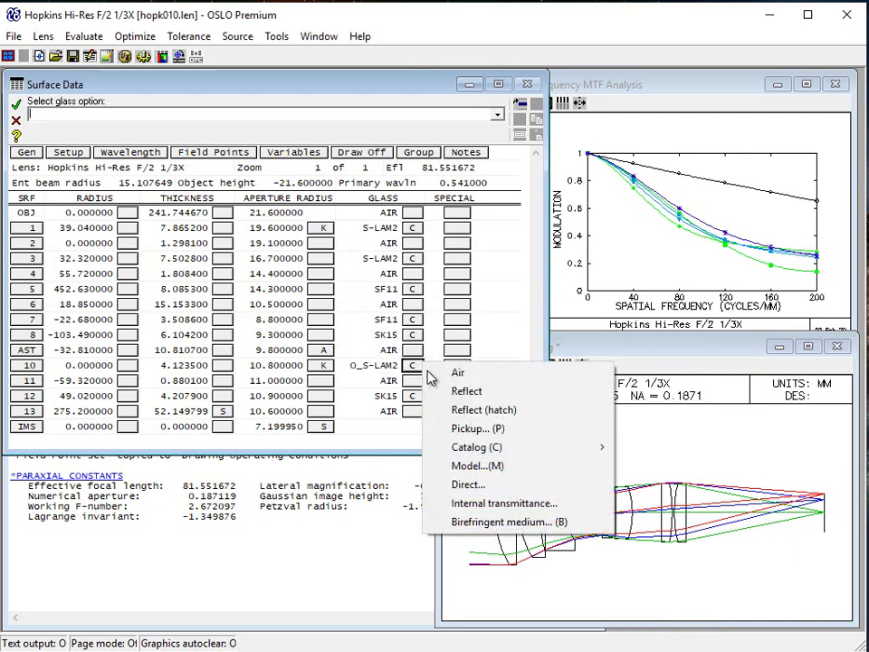
# Give surface 10 a glass pickup from surface 1 so it reads S-LAM2.
pyautogui.click(478, 431)
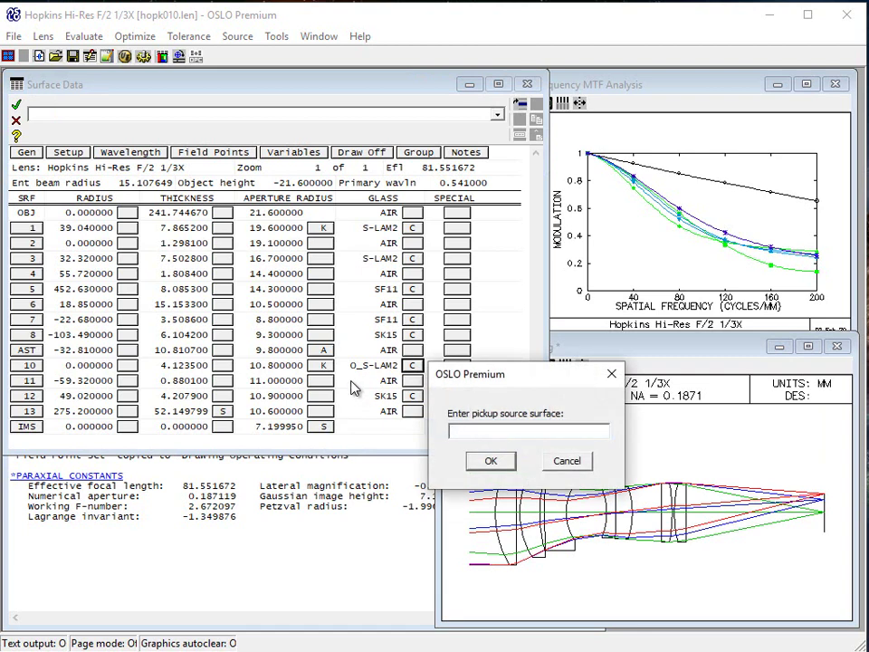
pyautogui.write('1')
pyautogui.press('Return')
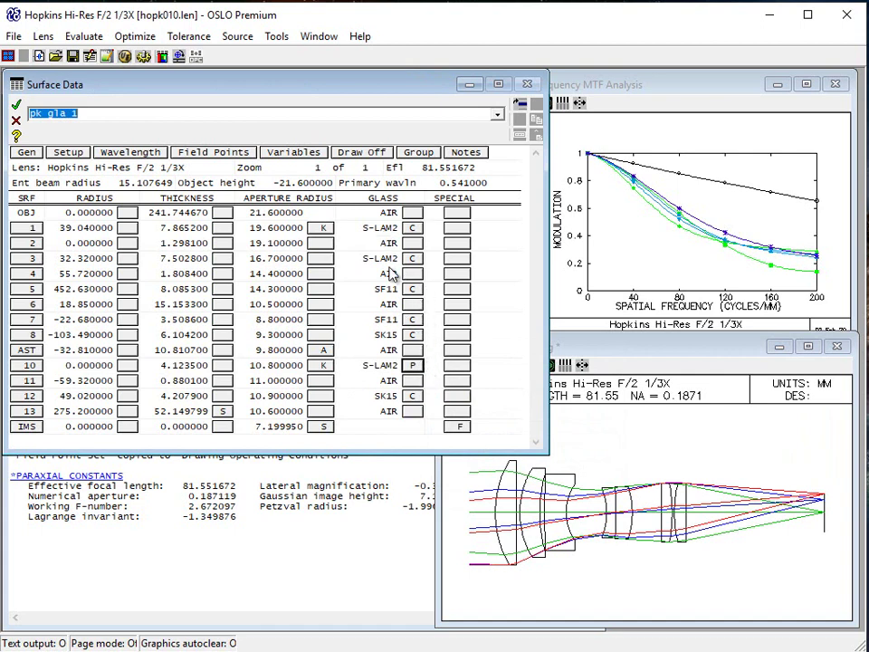
pyautogui.click(413, 365)
pyautogui.click(411, 290)
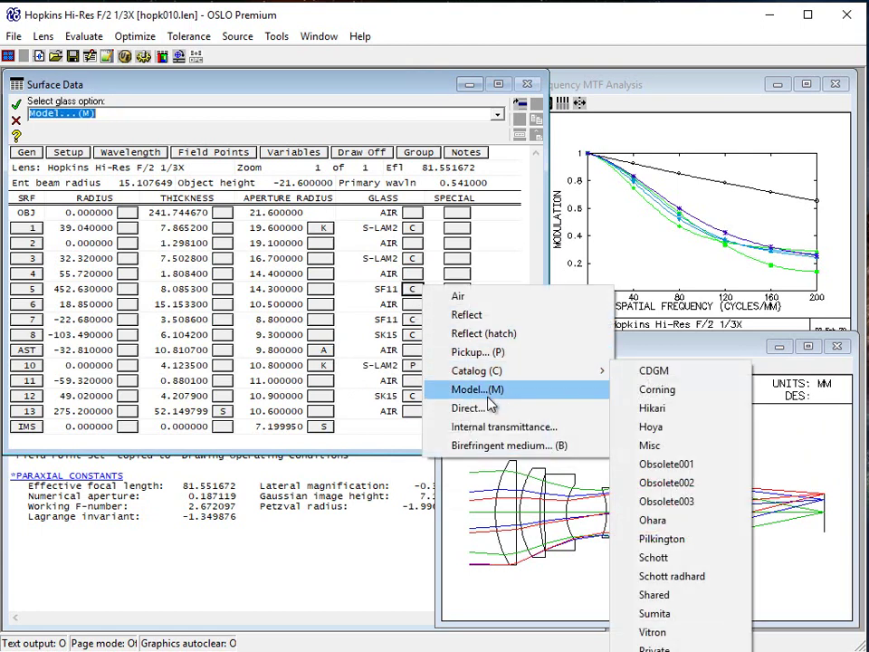
# Make surface 5's glass a model glass, then fix it to the nearest Ohara glass, S-TIH11.
pyautogui.click(489, 389)
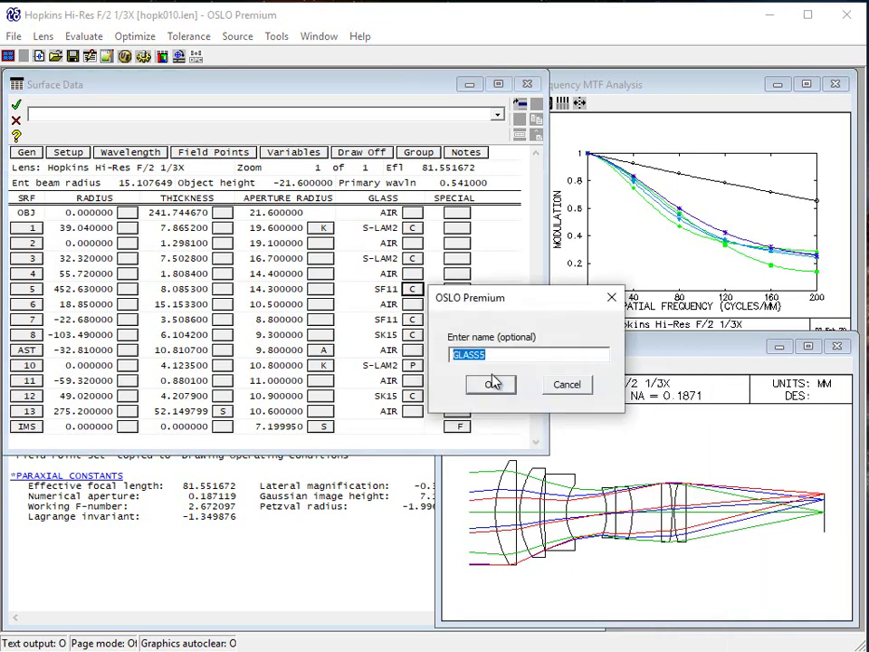
pyautogui.click(490, 384)
pyautogui.click(491, 385)
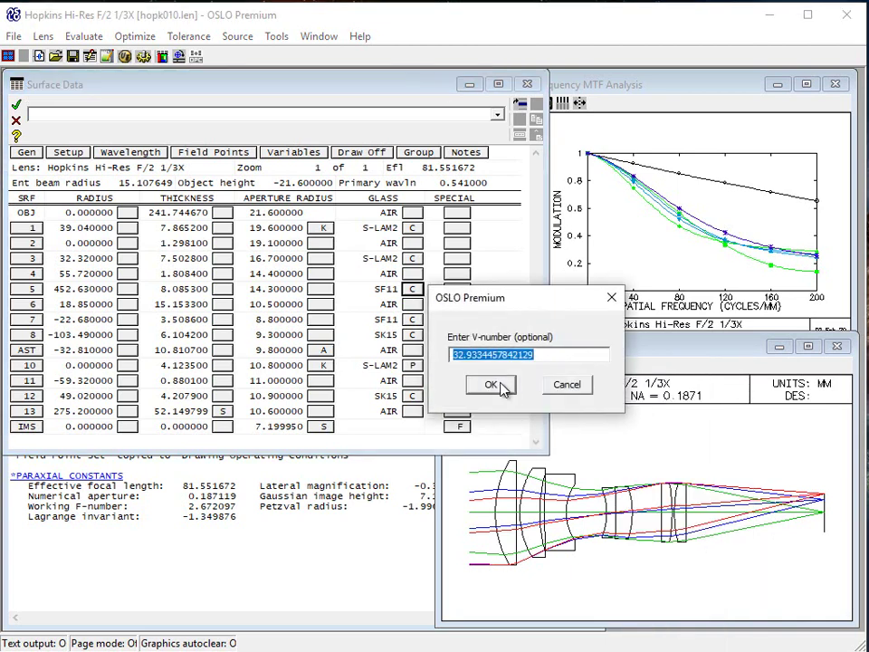
pyautogui.click(491, 385)
pyautogui.click(413, 289)
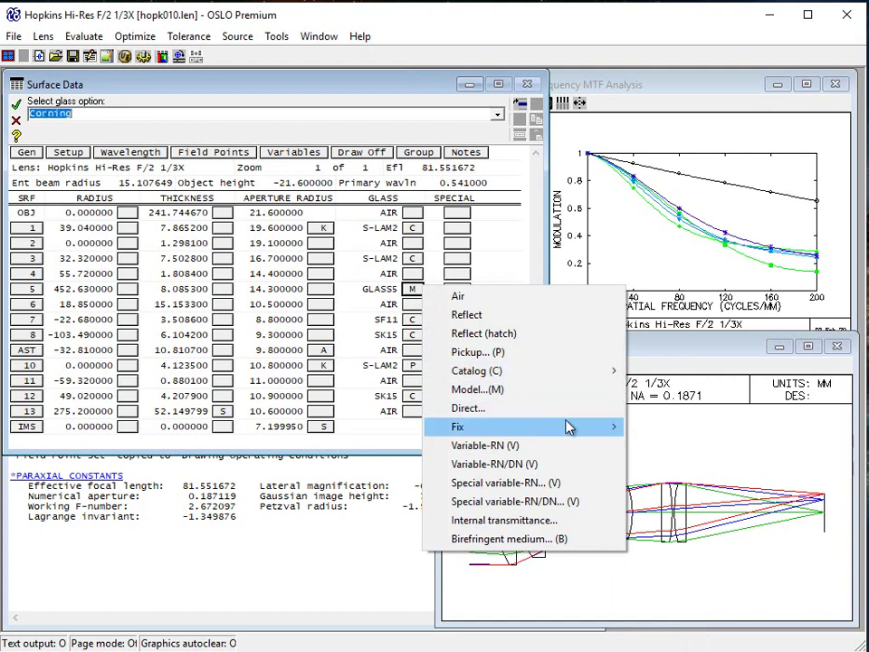
pyautogui.moveTo(567, 426)
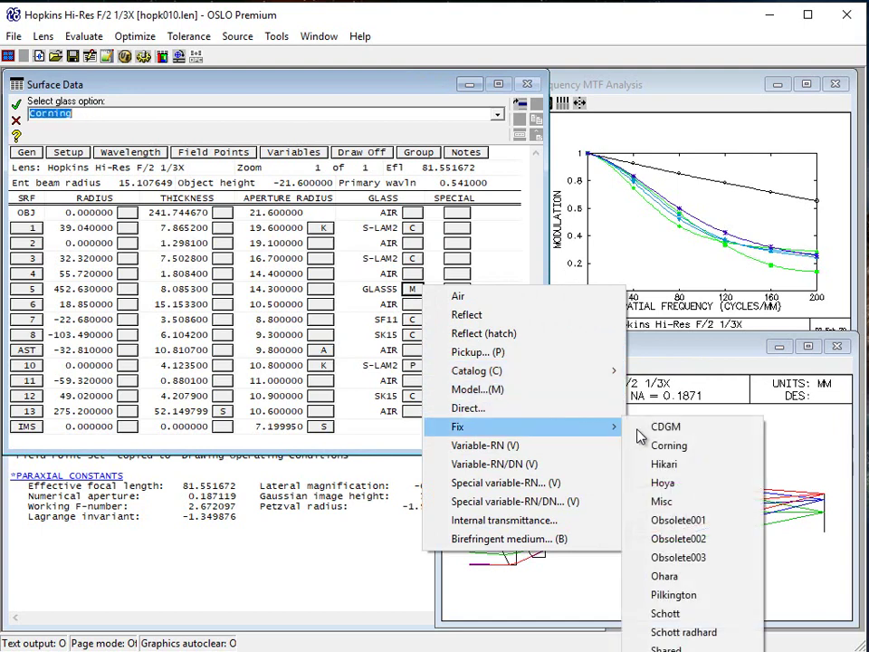
pyautogui.click(683, 576)
pyautogui.click(413, 348)
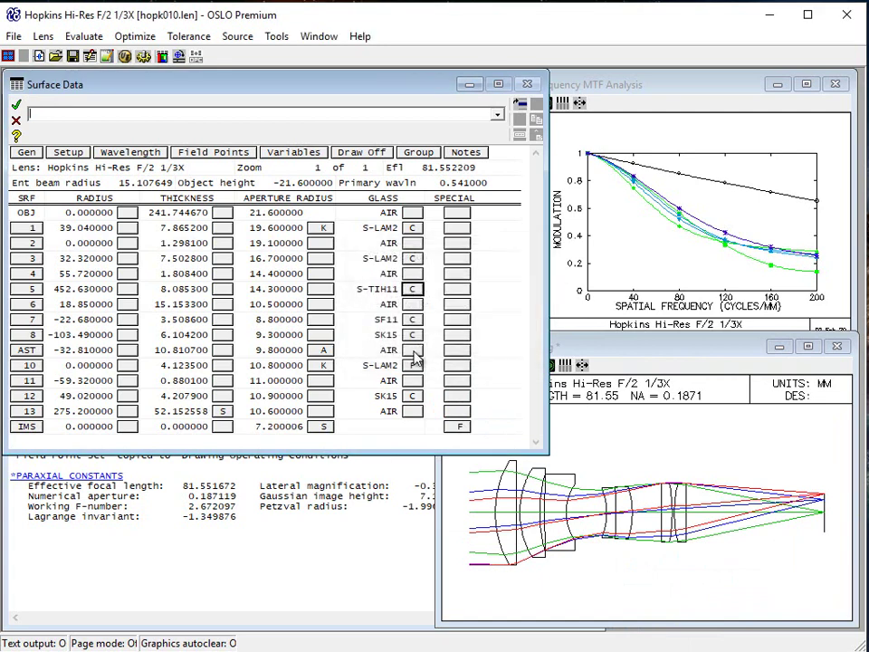
# Enter S-TIH11 as surface 7's glass in place of SF11.
pyautogui.click(385, 320)
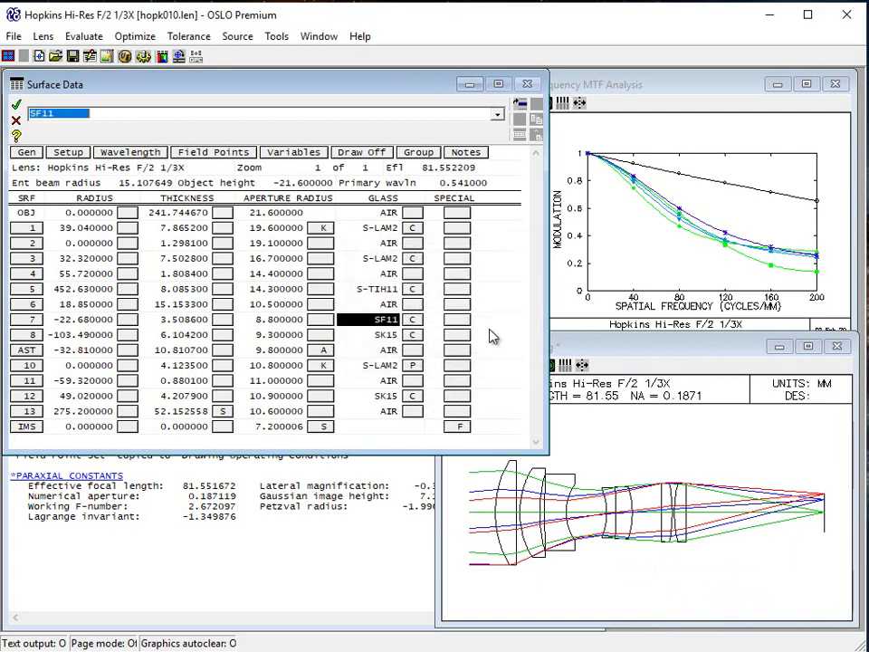
pyautogui.write('s-')
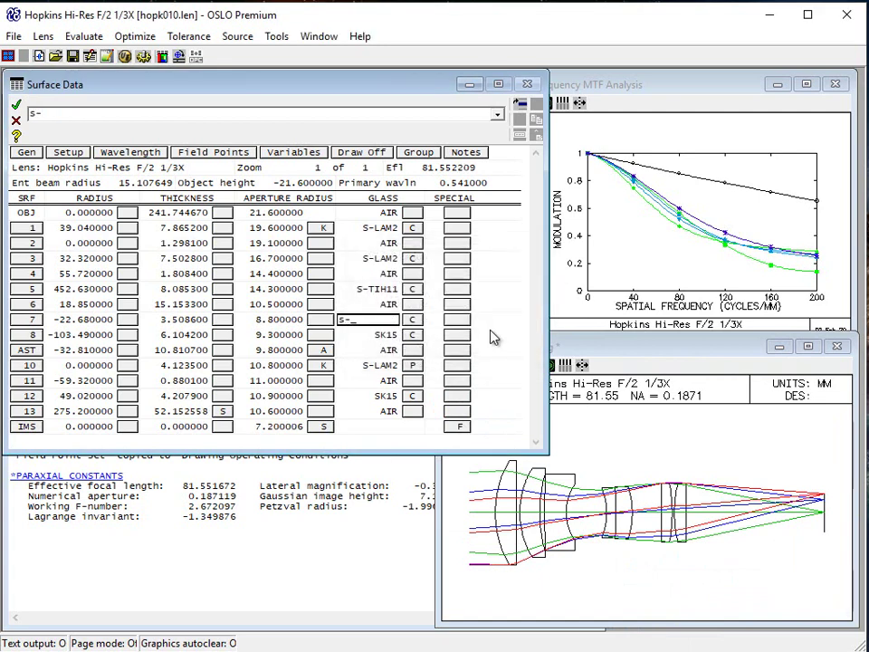
pyautogui.write('tih11')
pyautogui.press('Return')
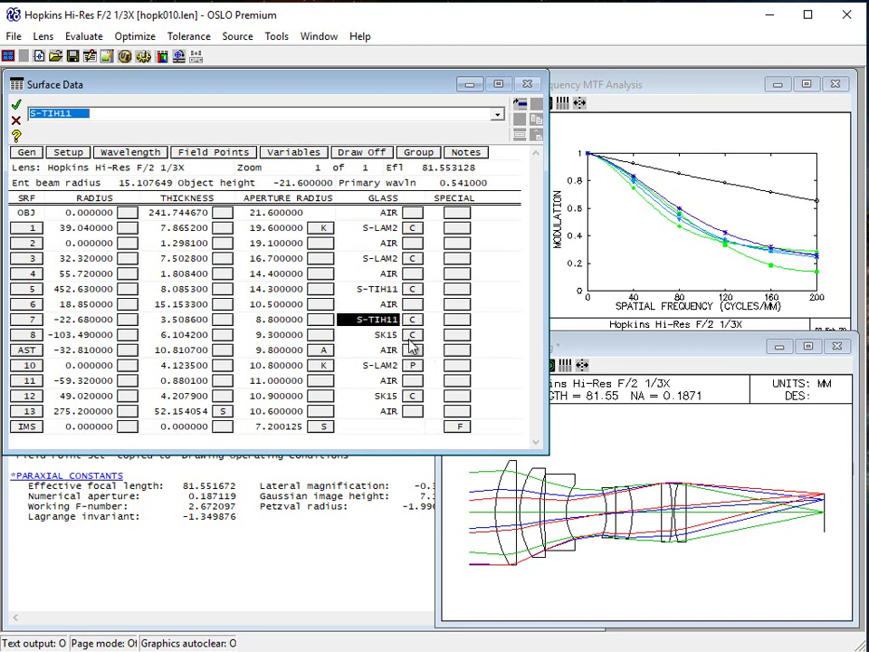
pyautogui.click(412, 395)
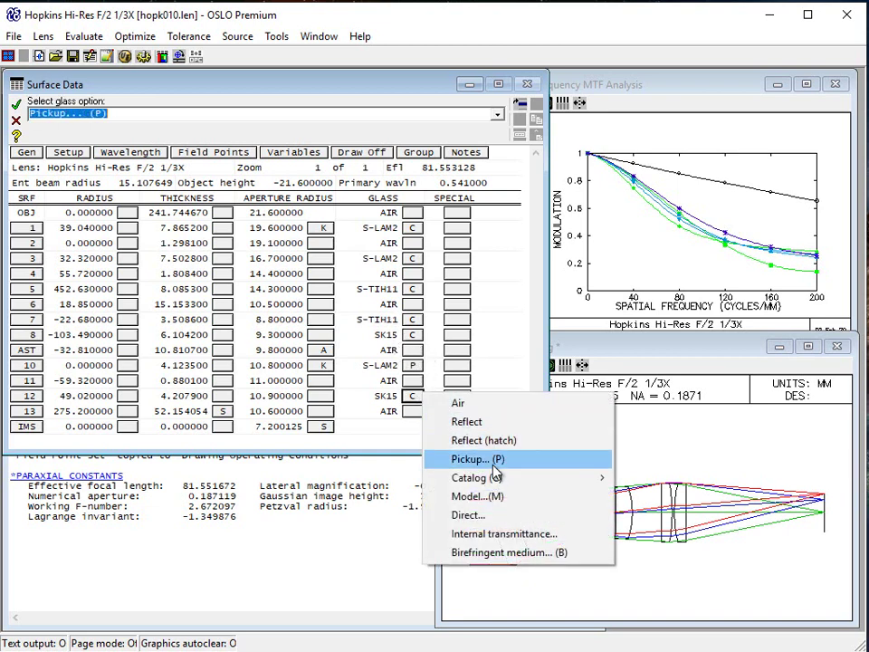
# Make surface 12's glass a pickup from surface 8.
pyautogui.click(477, 459)
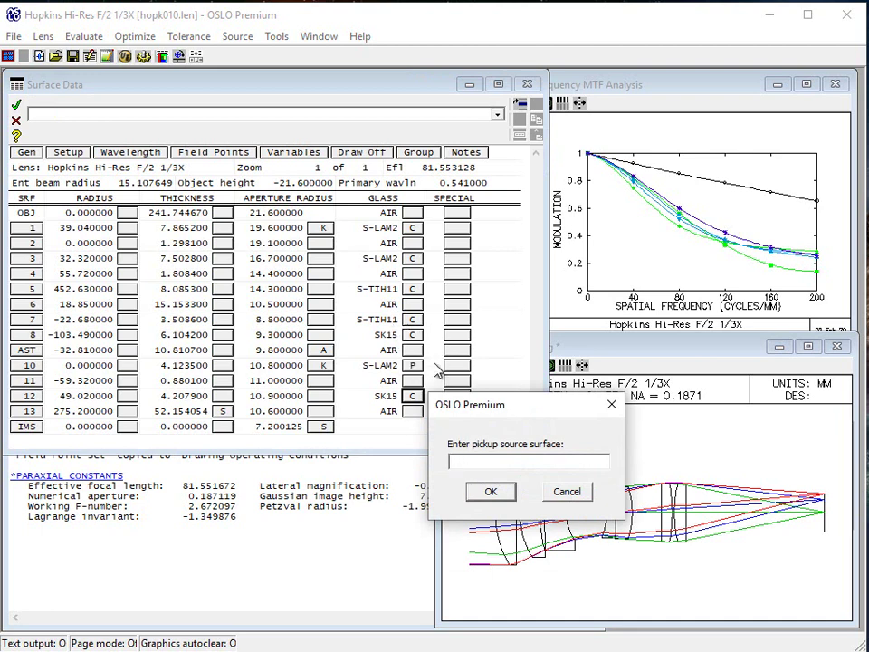
pyautogui.press('Return')
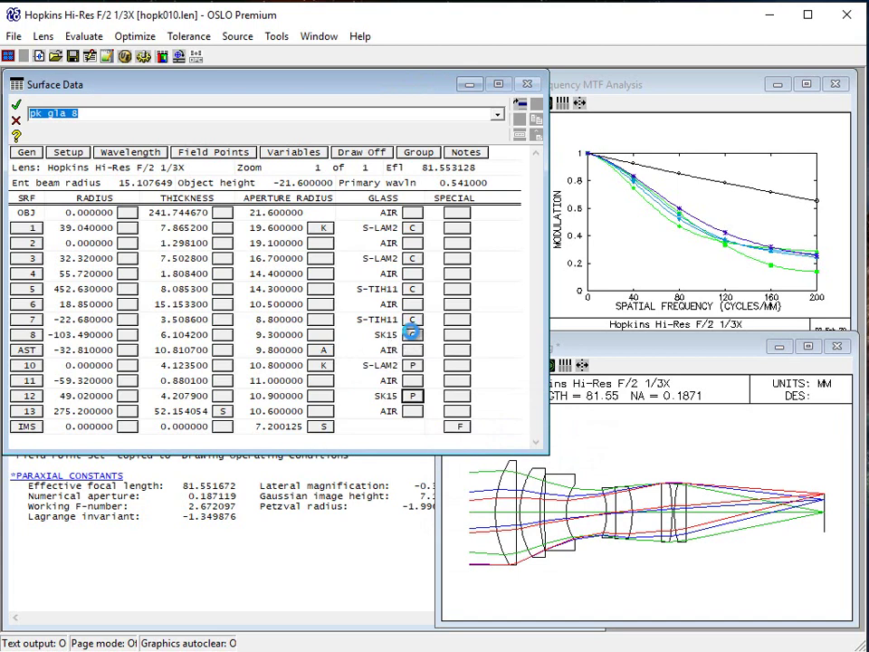
pyautogui.click(409, 335)
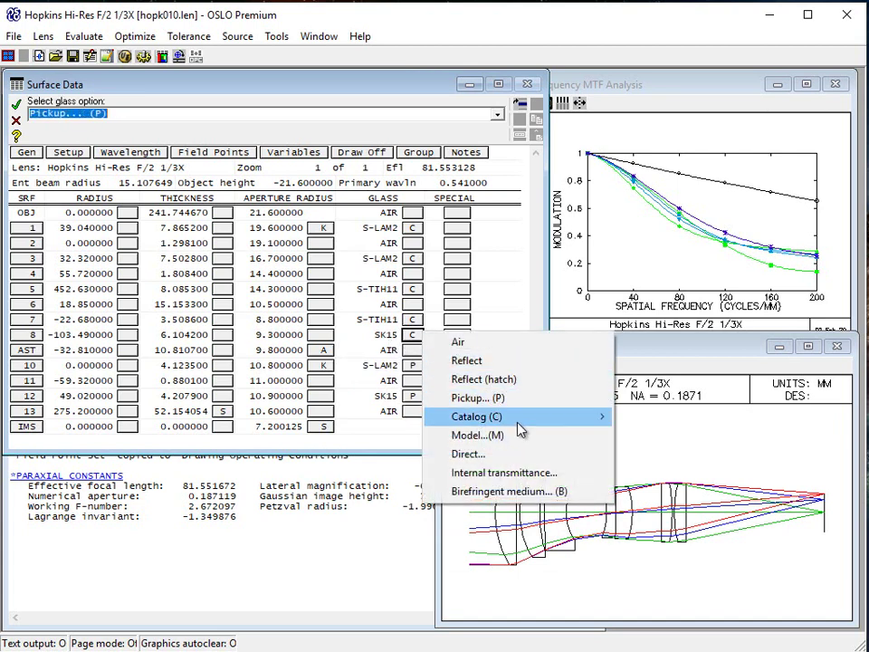
# Convert surface 8's glass to model glass GLASS8 and fix it to Ohara S-BSM15.
pyautogui.click(487, 436)
pyautogui.click(491, 431)
pyautogui.click(490, 431)
pyautogui.click(491, 431)
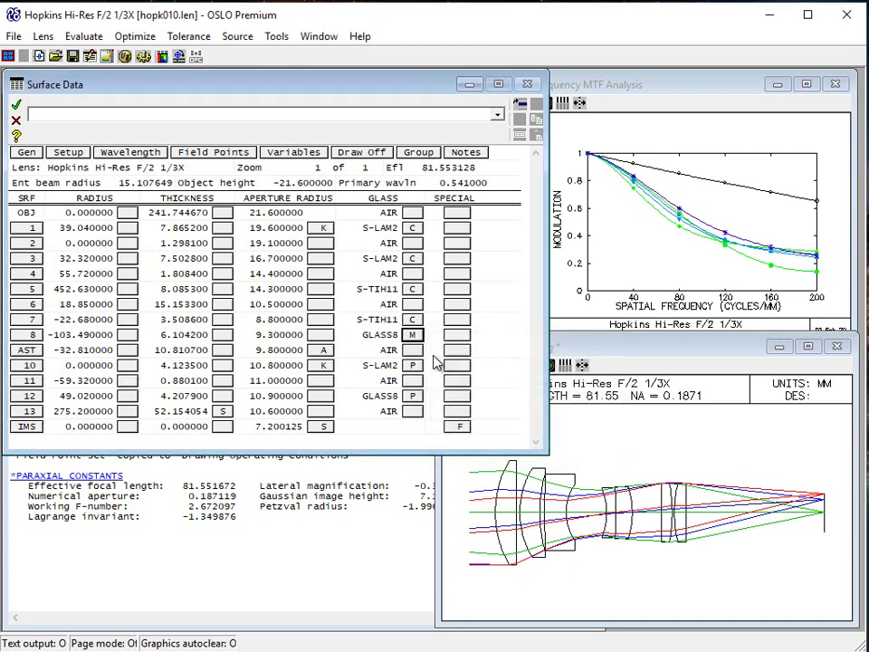
pyautogui.click(413, 335)
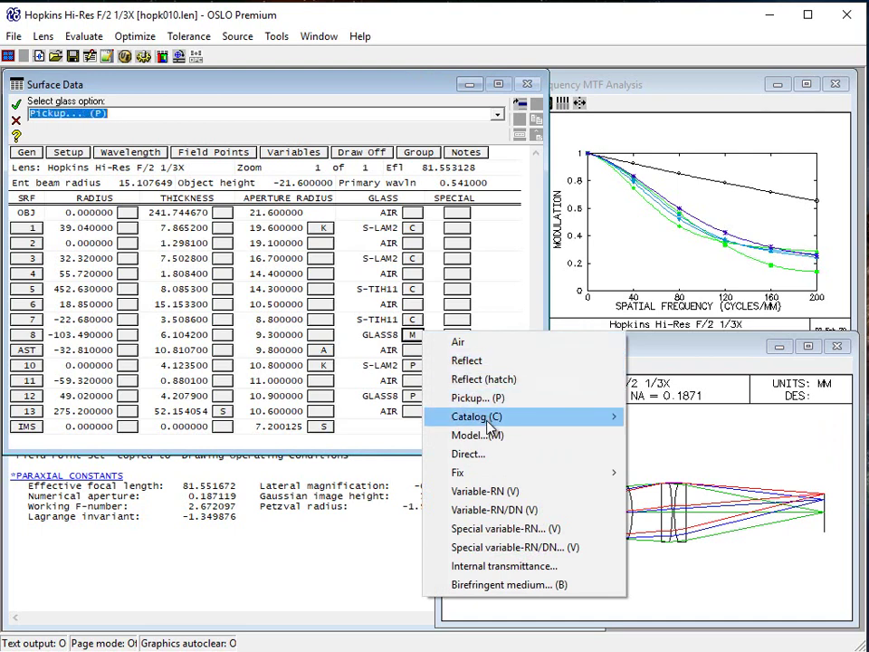
pyautogui.moveTo(611, 472)
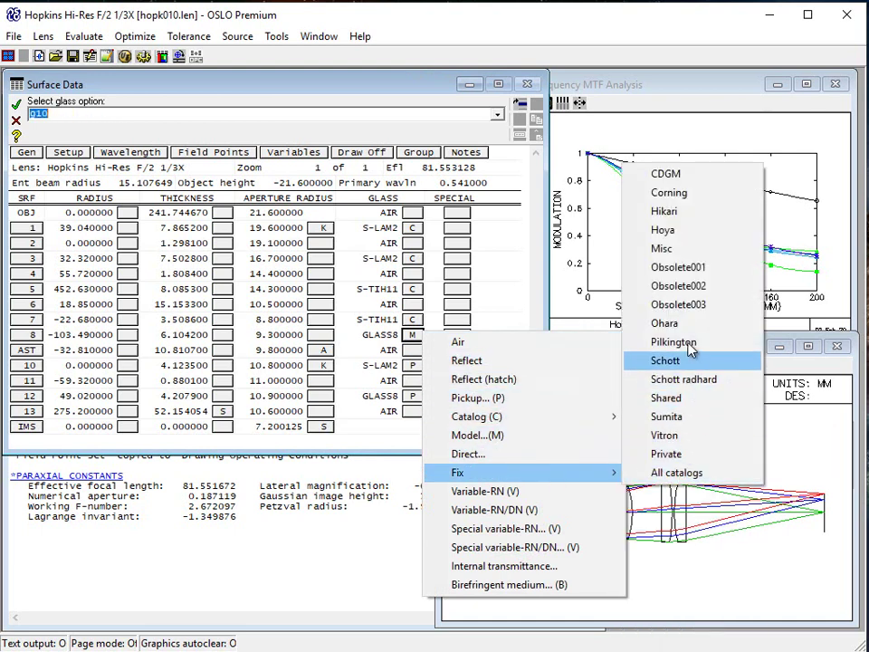
pyautogui.click(644, 323)
pyautogui.click(423, 345)
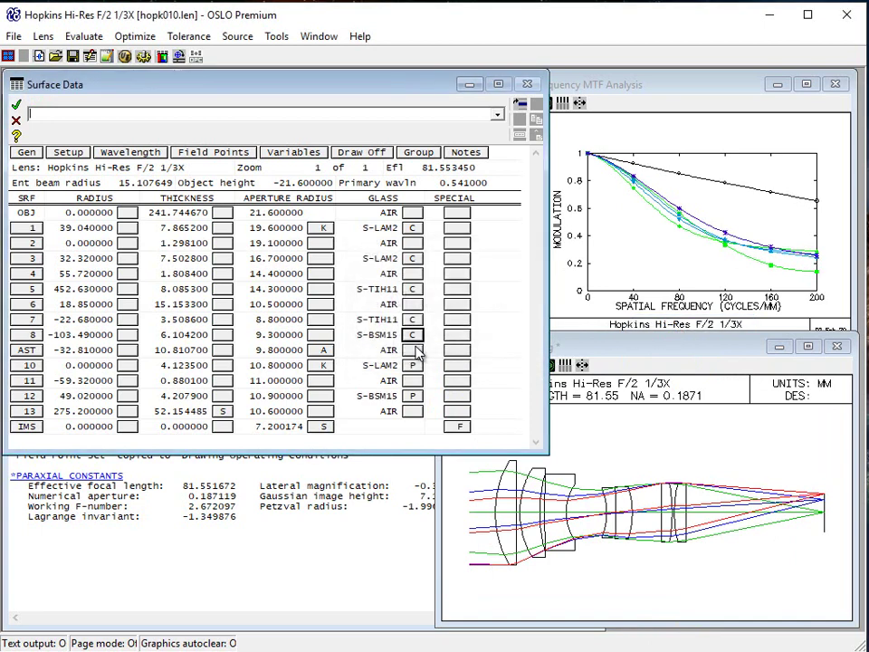
pyautogui.click(646, 473)
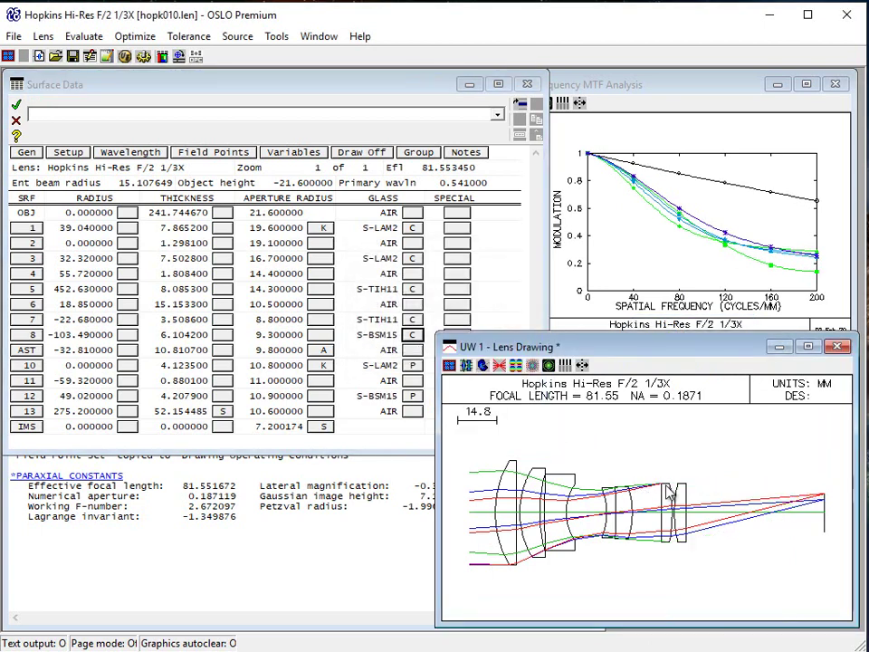
# Open the Vignetting Analysis dialog under Optimize > Support Routines > Vignetting.
pyautogui.click(83, 37)
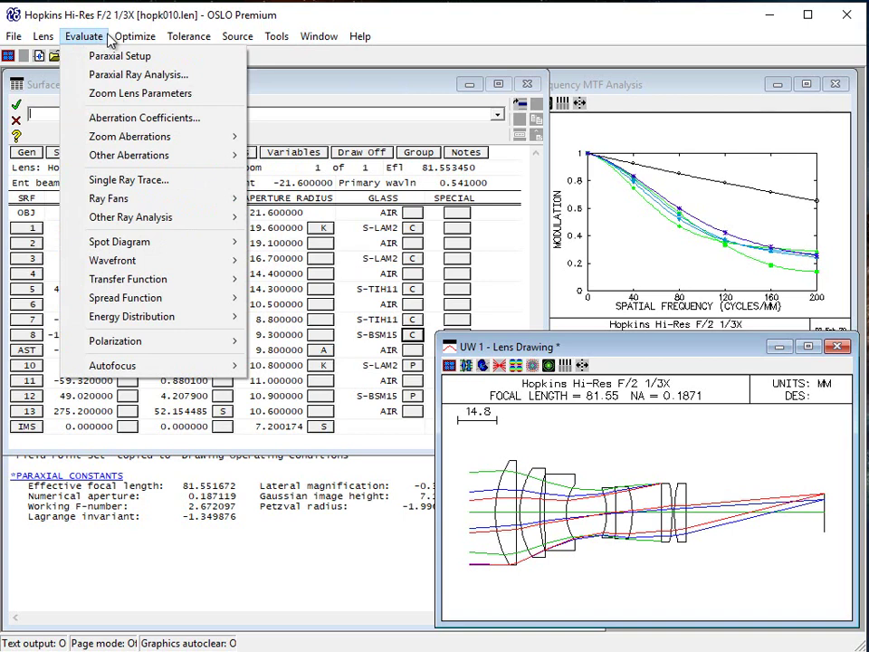
pyautogui.moveTo(206, 227)
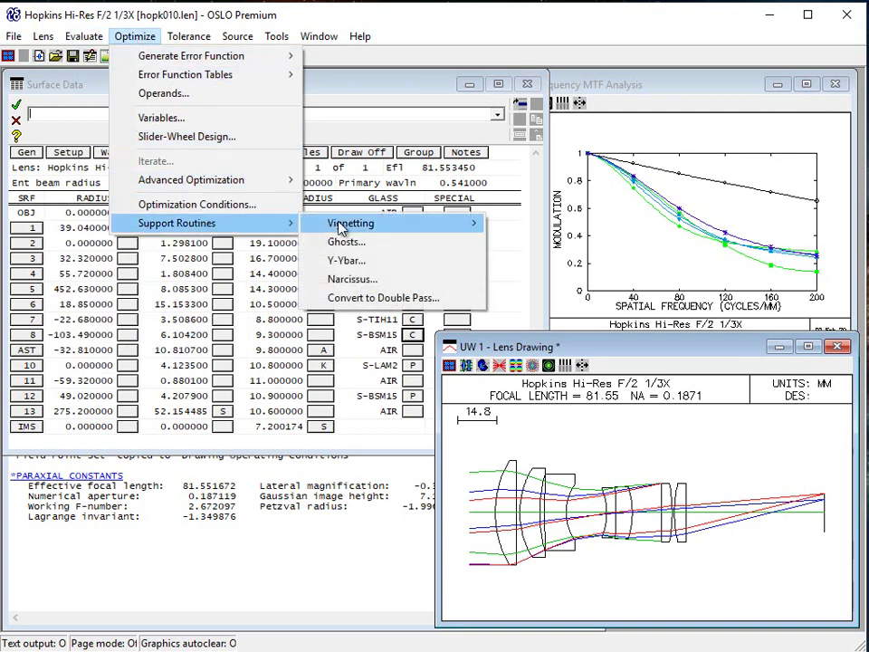
pyautogui.moveTo(431, 225)
pyautogui.click(524, 222)
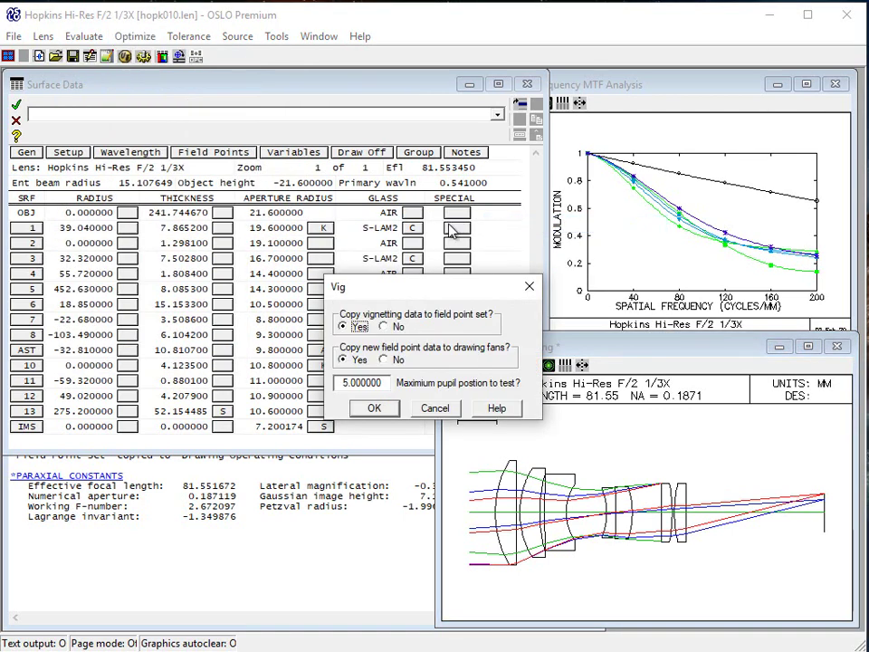
# Run the vignetting analysis, copying the factors into the field point set.
pyautogui.click(376, 408)
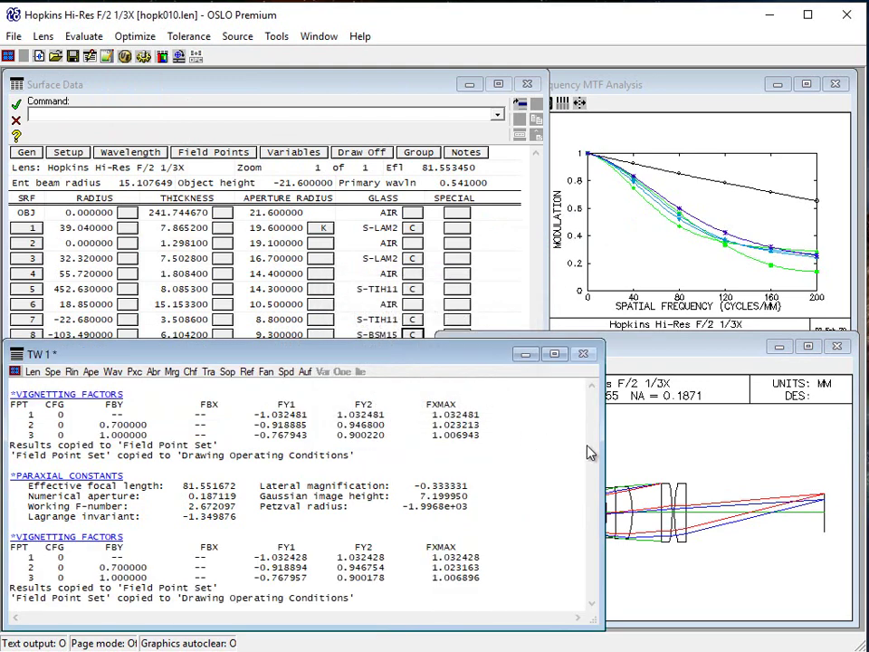
pyautogui.click(650, 480)
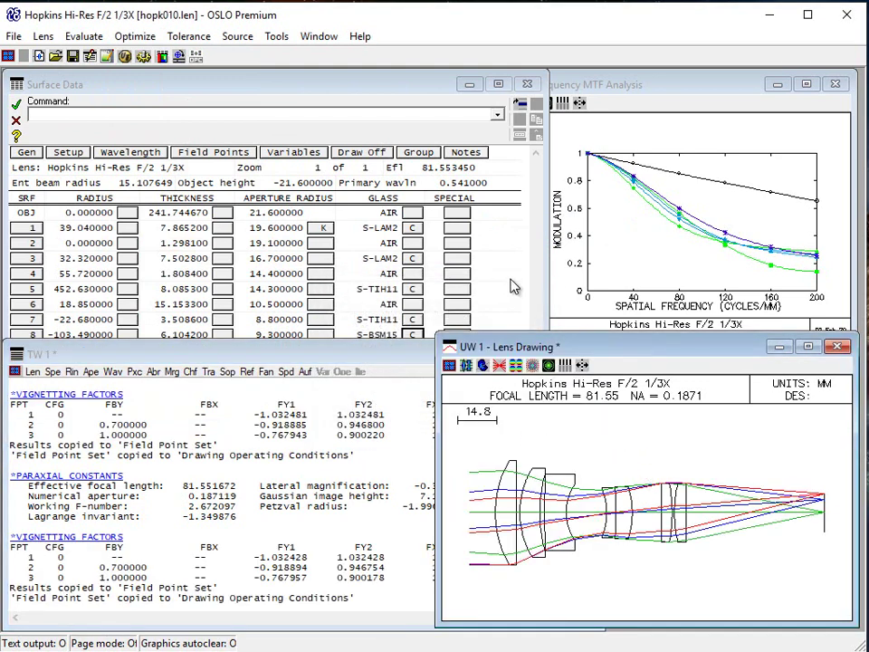
pyautogui.click(568, 229)
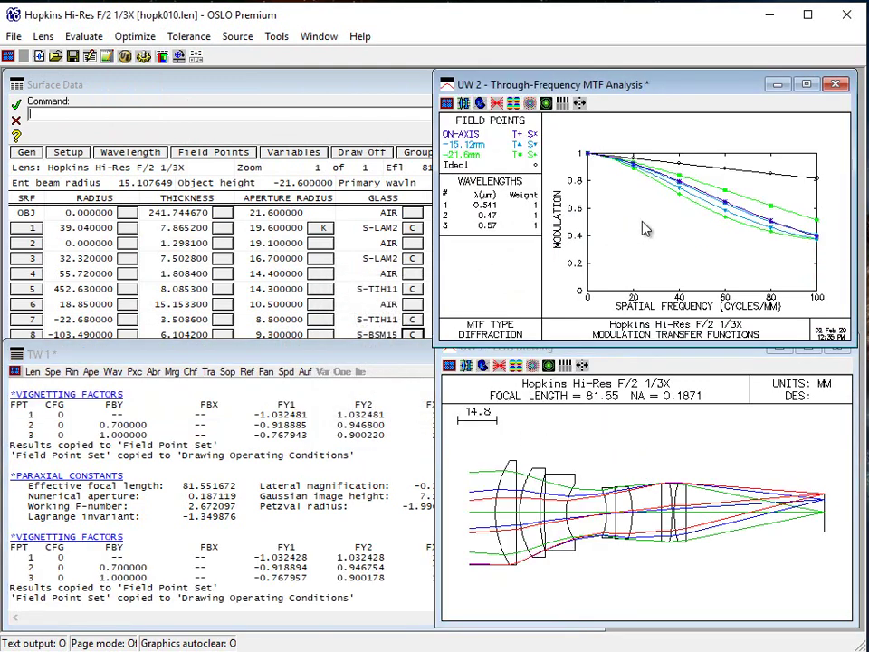
# Recalculate the MTF plot with a maximum frequency of 200 cycles/mm.
pyautogui.rightClick(626, 218)
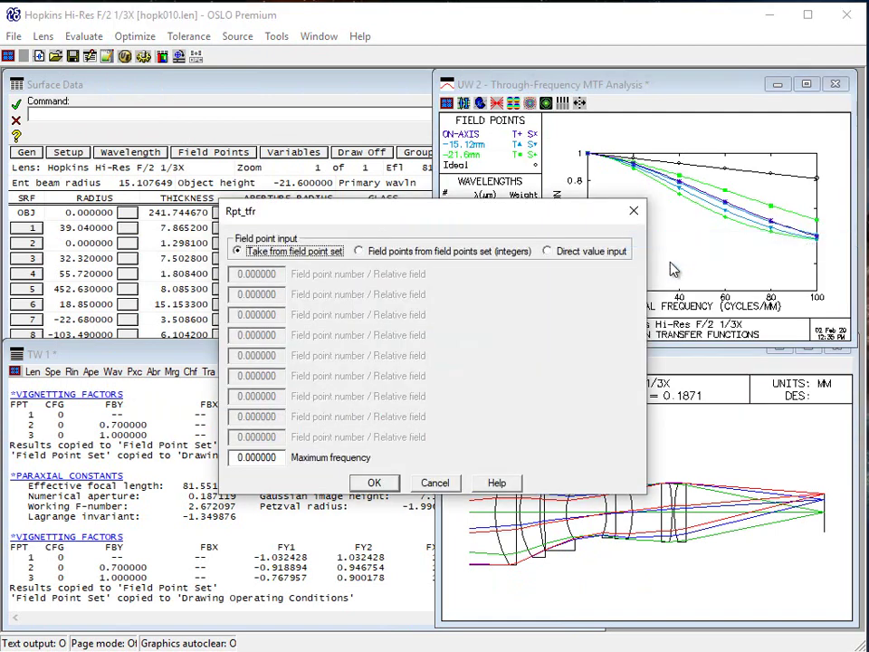
pyautogui.click(525, 188)
pyautogui.doubleClick(270, 455)
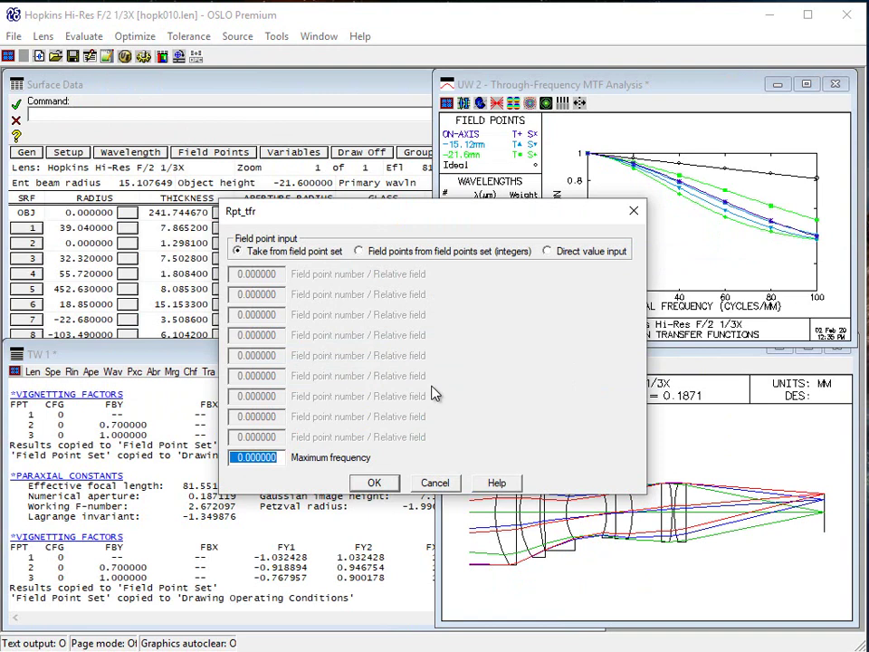
pyautogui.write('200')
pyautogui.press('Return')
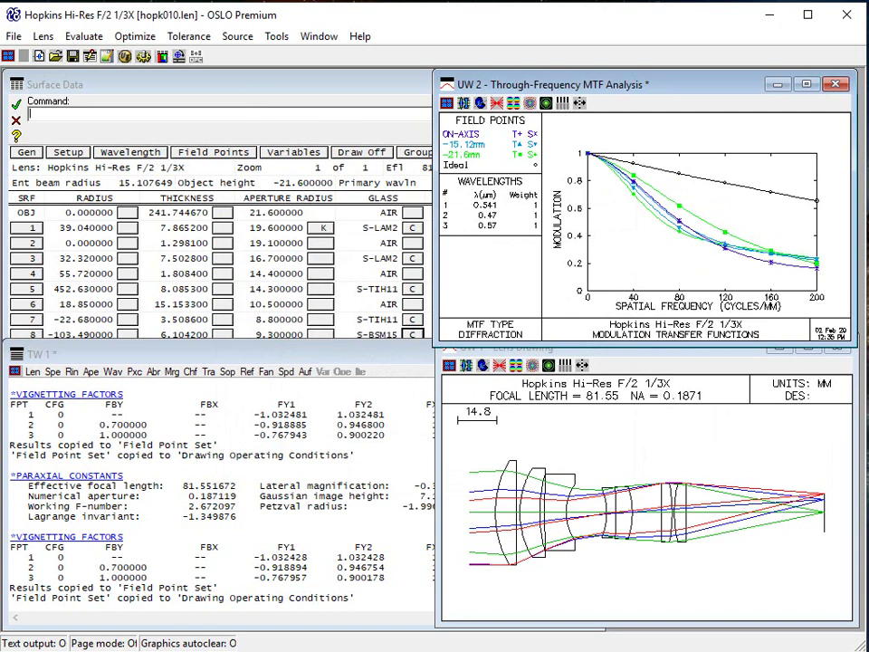
pyautogui.click(16, 104)
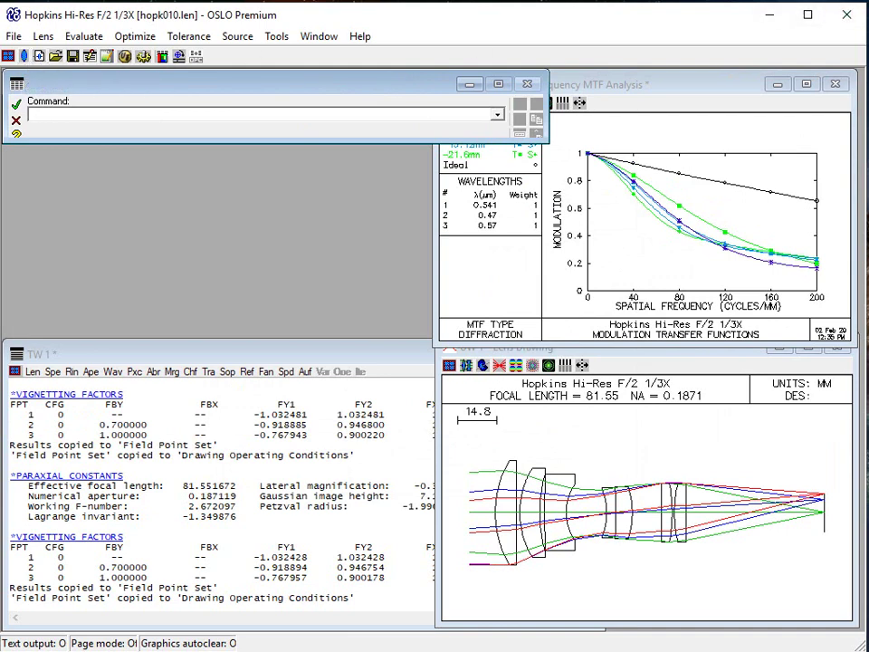
pyautogui.click(8, 56)
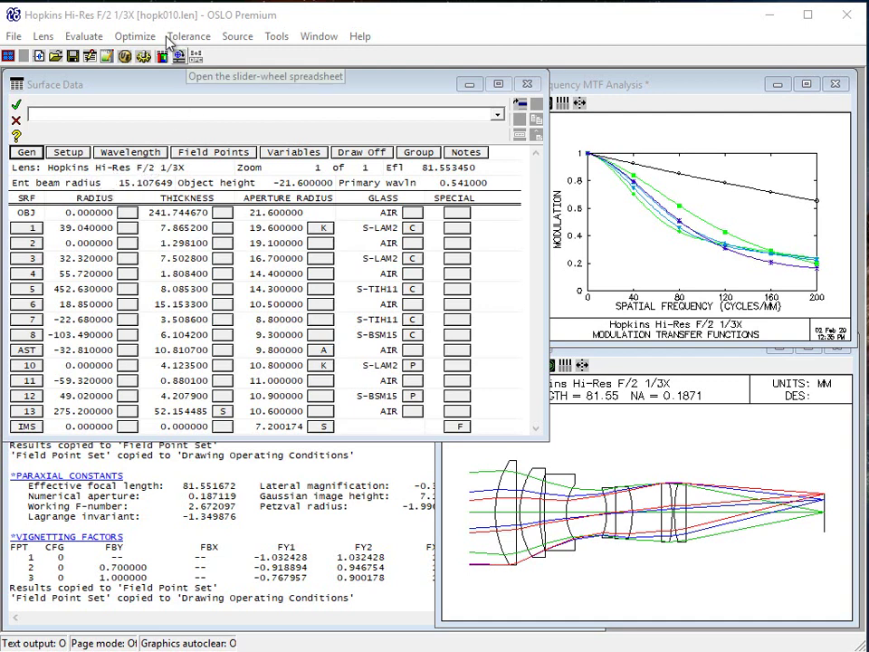
# Open the OSLO Spot Size/Wavefront error function generator with Current field sampling.
pyautogui.click(135, 37)
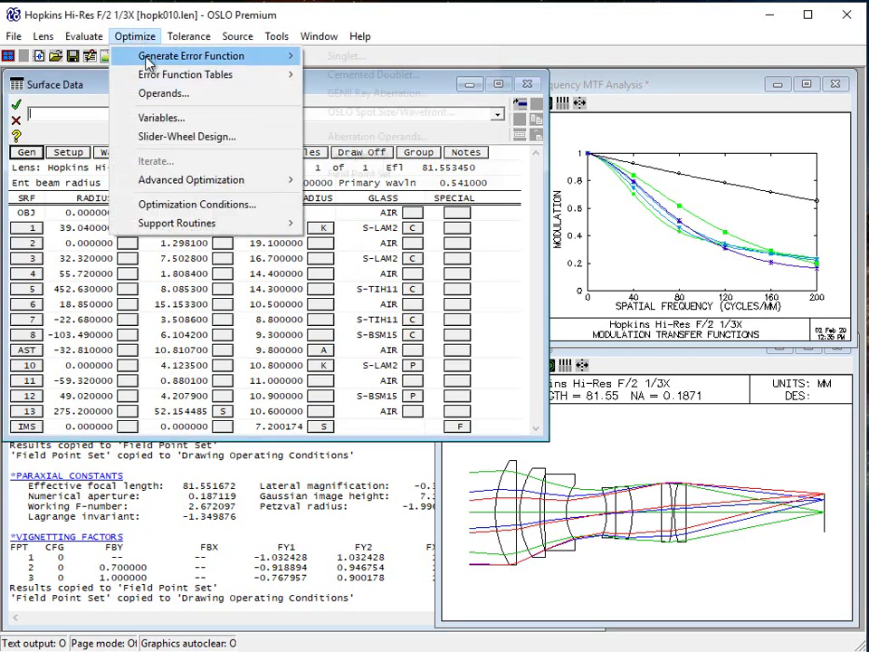
pyautogui.moveTo(127, 55)
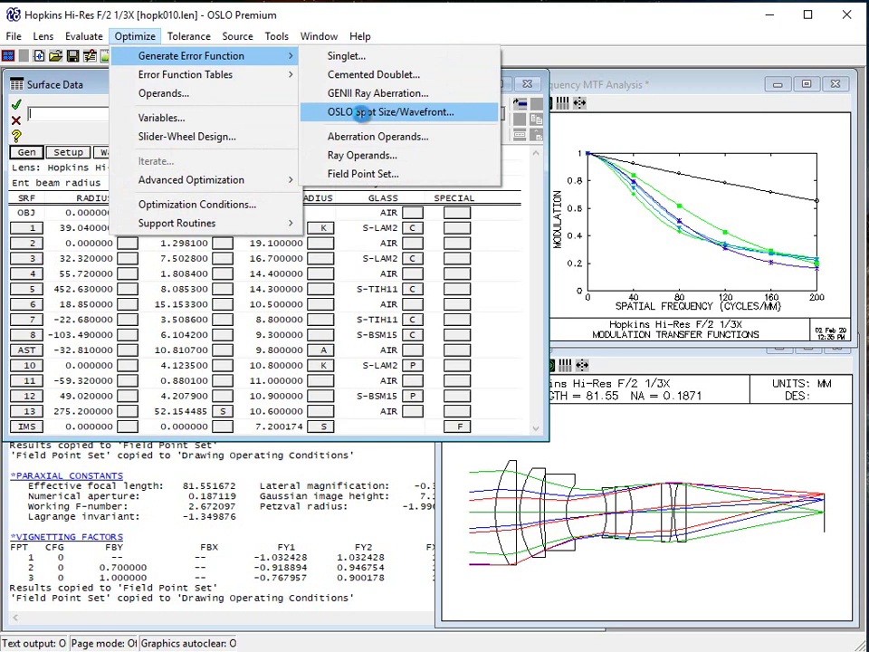
pyautogui.click(362, 115)
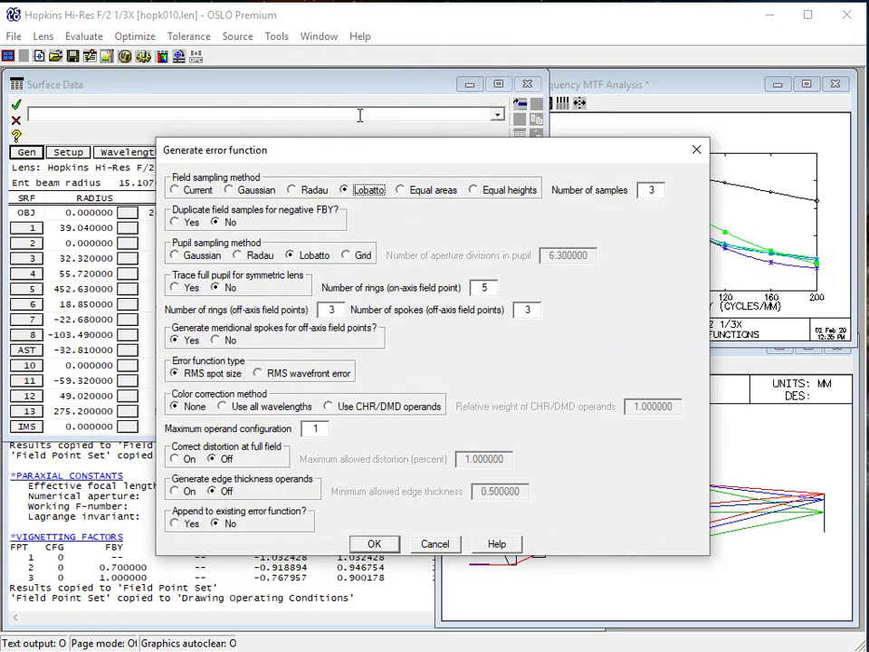
pyautogui.click(176, 190)
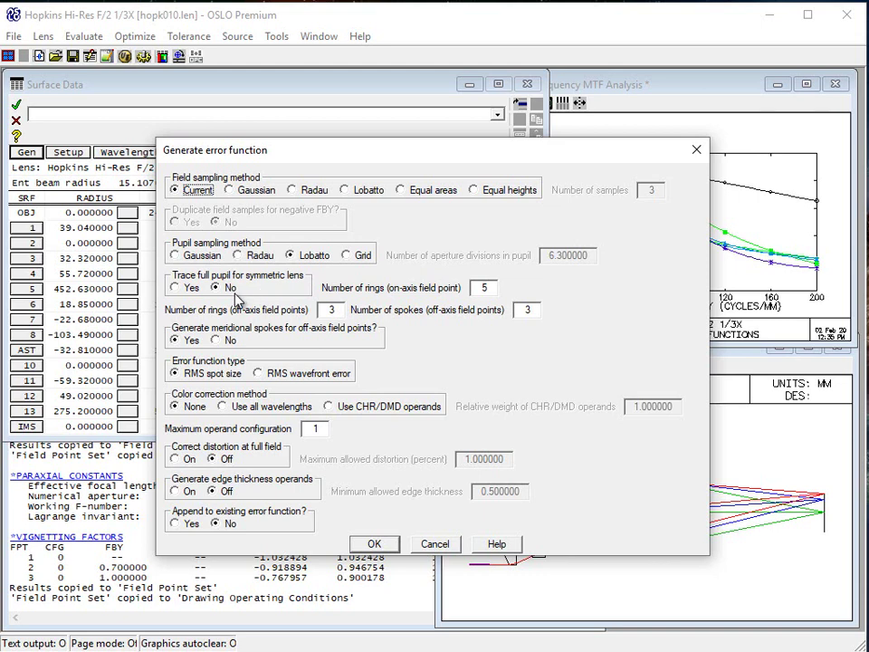
# Choose RMS wavefront error, CHR/DMD colour operands and full-field distortion correction.
pyautogui.click(263, 373)
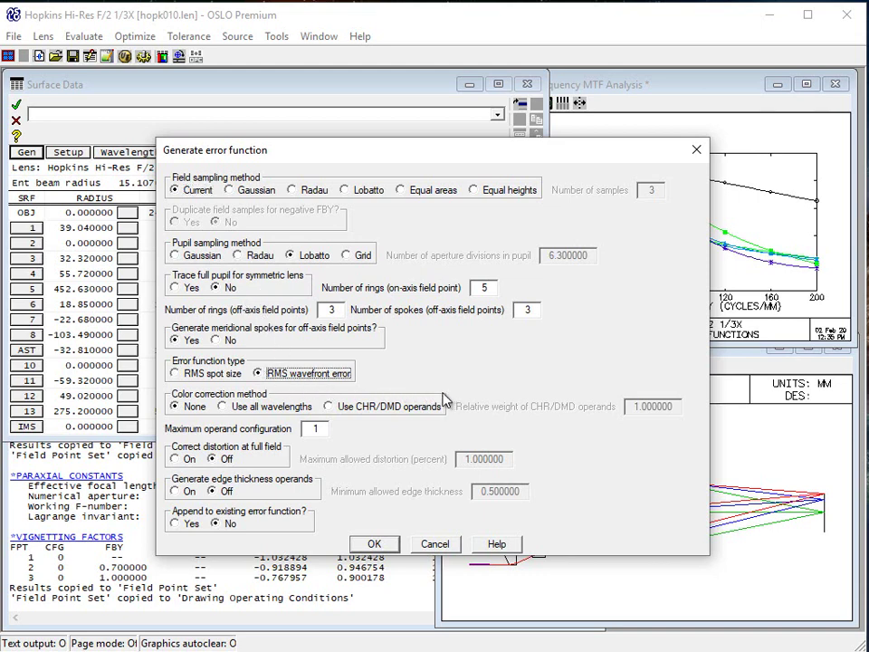
pyautogui.click(329, 408)
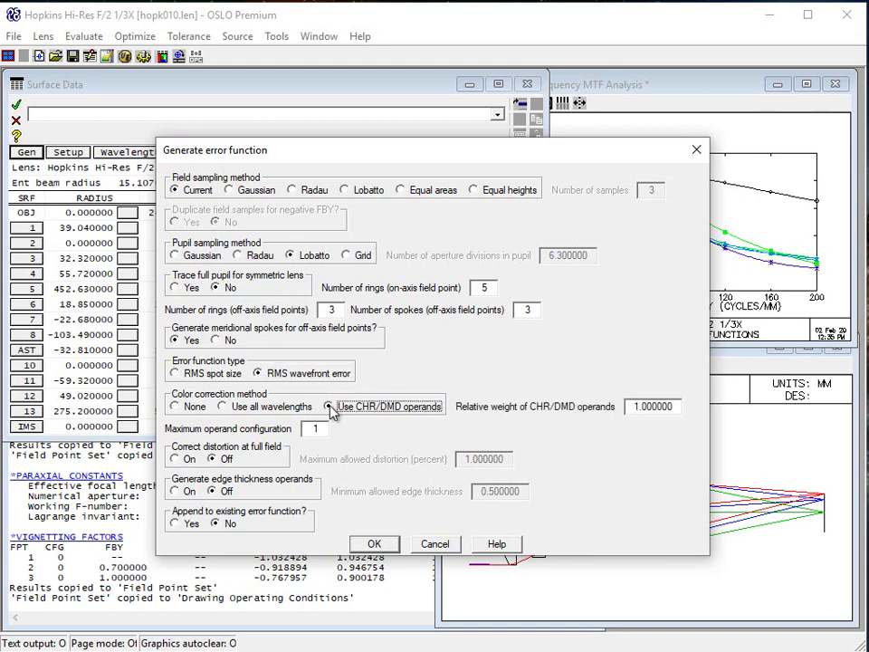
pyautogui.click(186, 460)
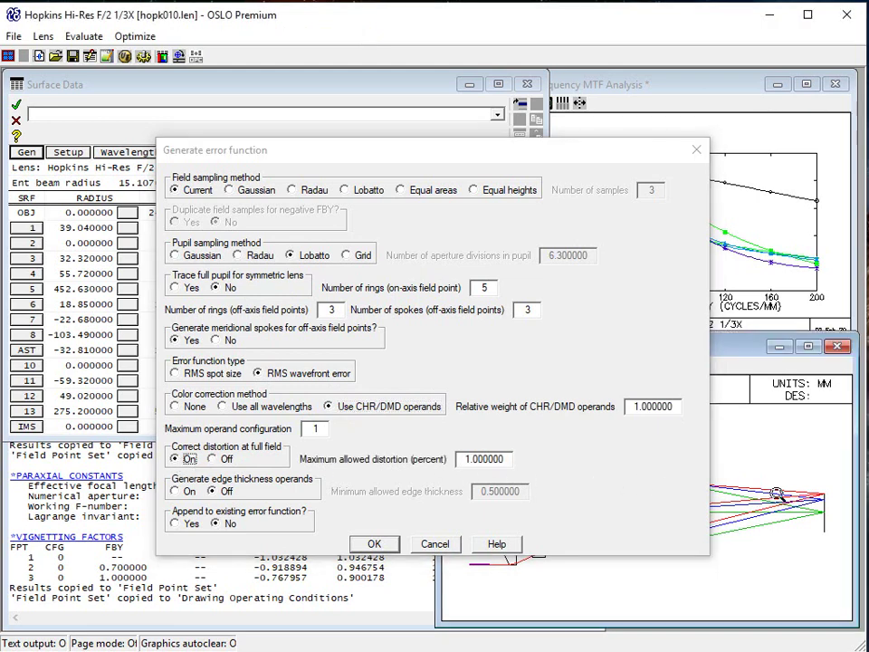
pyautogui.moveTo(553, 159); pyautogui.dragTo(211, 159)
# Return the lens drawing to plan view, keep distortion correction on, and enable edge thickness operands.
pyautogui.click(499, 365)
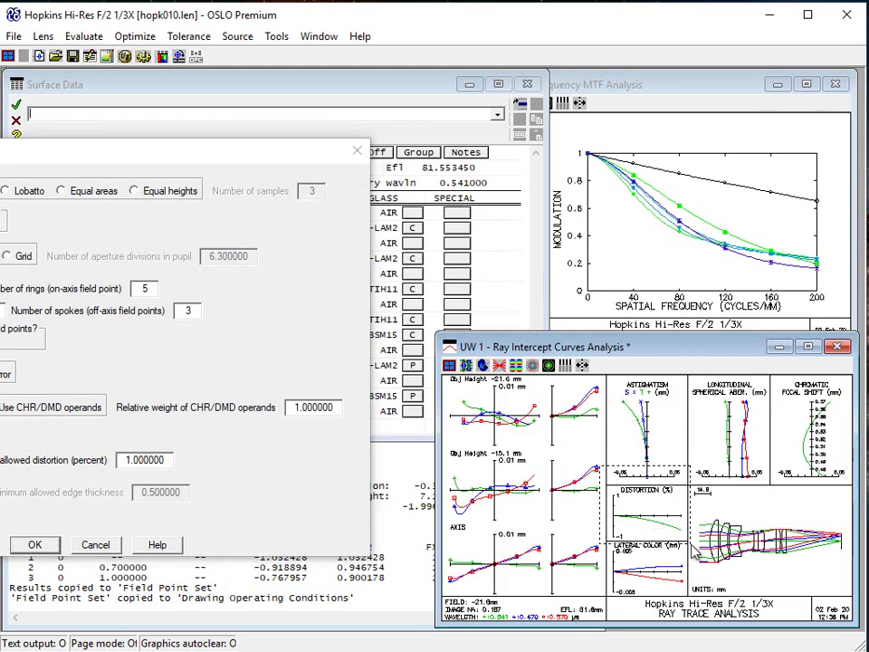
pyautogui.scroll(2, 647, 505)
pyautogui.scroll(-2, 687, 549)
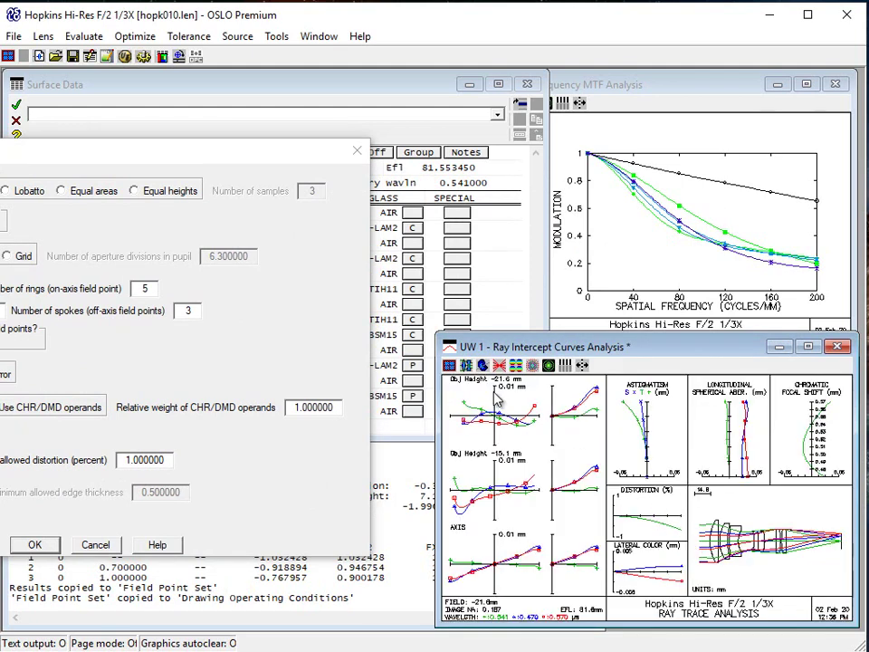
pyautogui.click(465, 366)
pyautogui.click(498, 383)
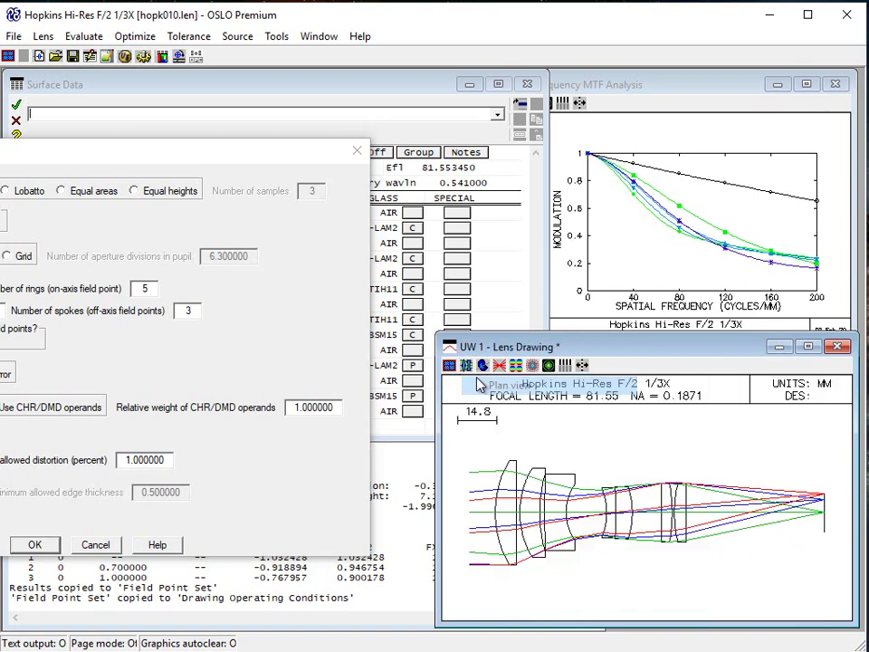
pyautogui.moveTo(209, 154); pyautogui.dragTo(500, 160)
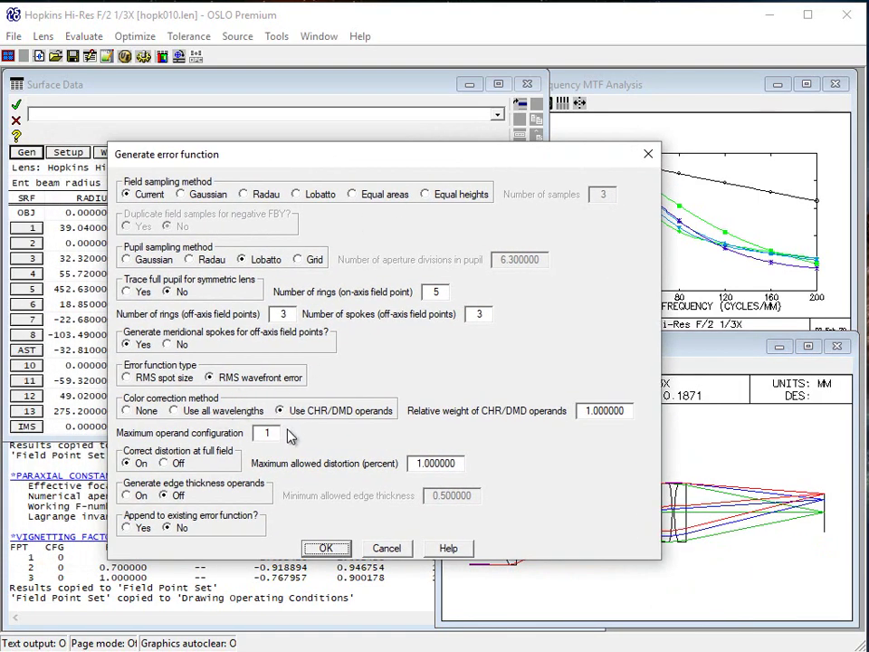
pyautogui.click(129, 464)
pyautogui.click(128, 496)
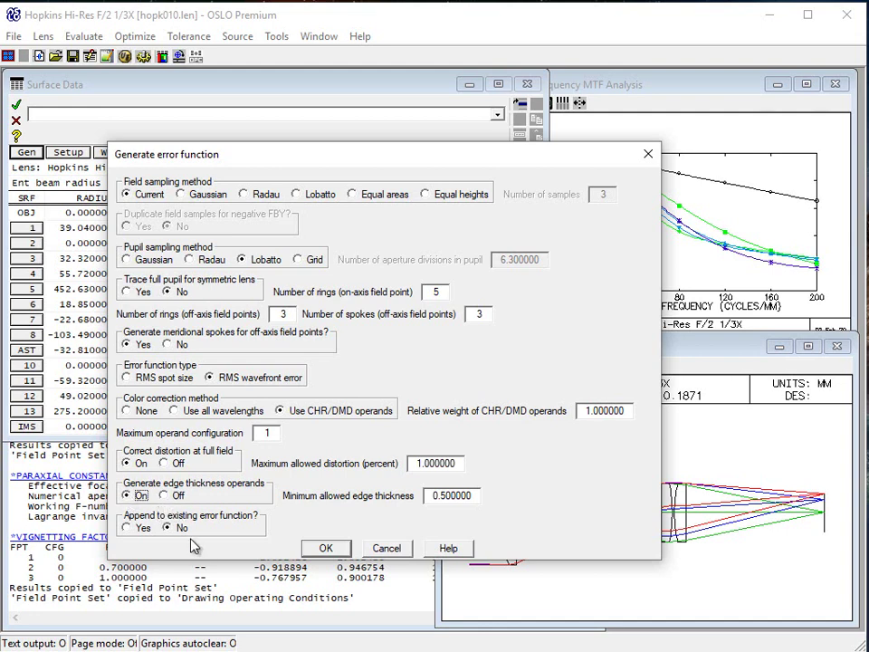
# Generate the RMS wavefront error function and list its operands, minimum RMS error 0.198153.
pyautogui.click(326, 549)
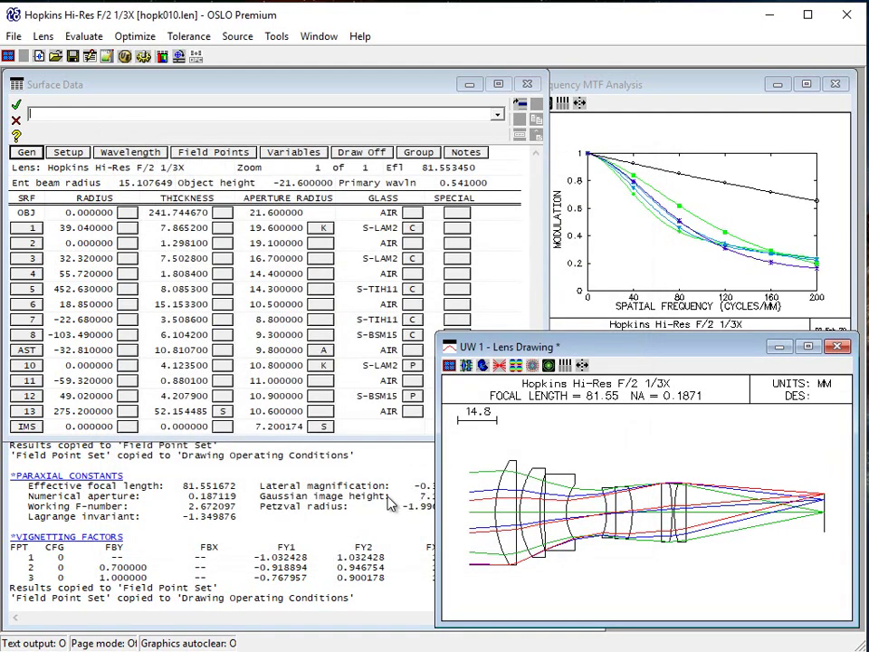
pyautogui.click(371, 535)
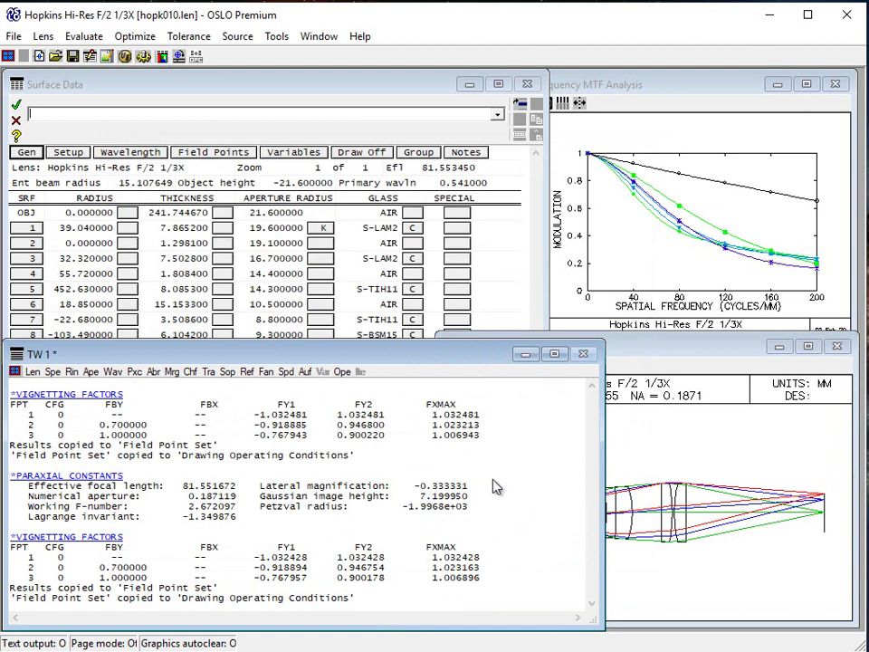
pyautogui.click(342, 372)
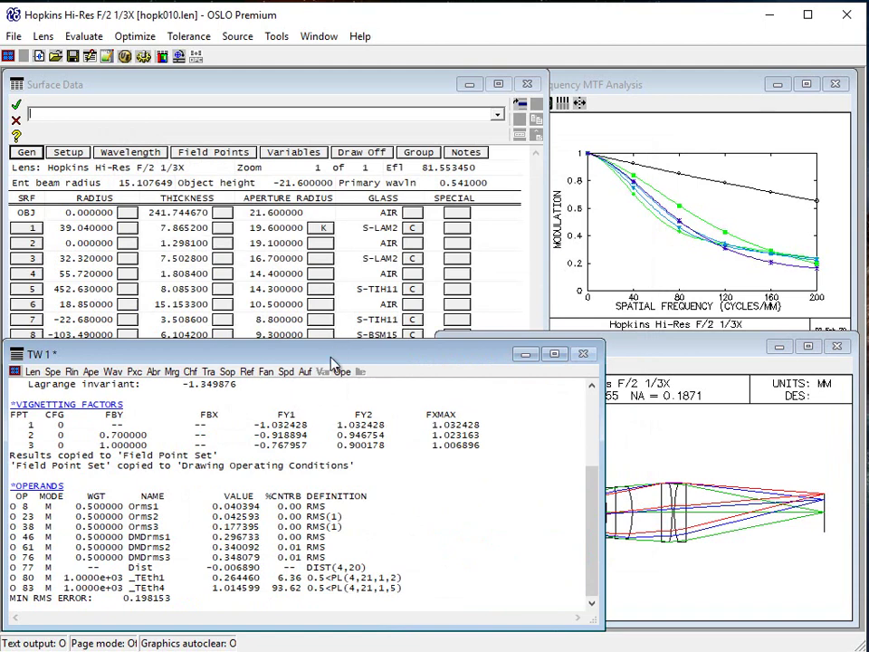
pyautogui.click(497, 114)
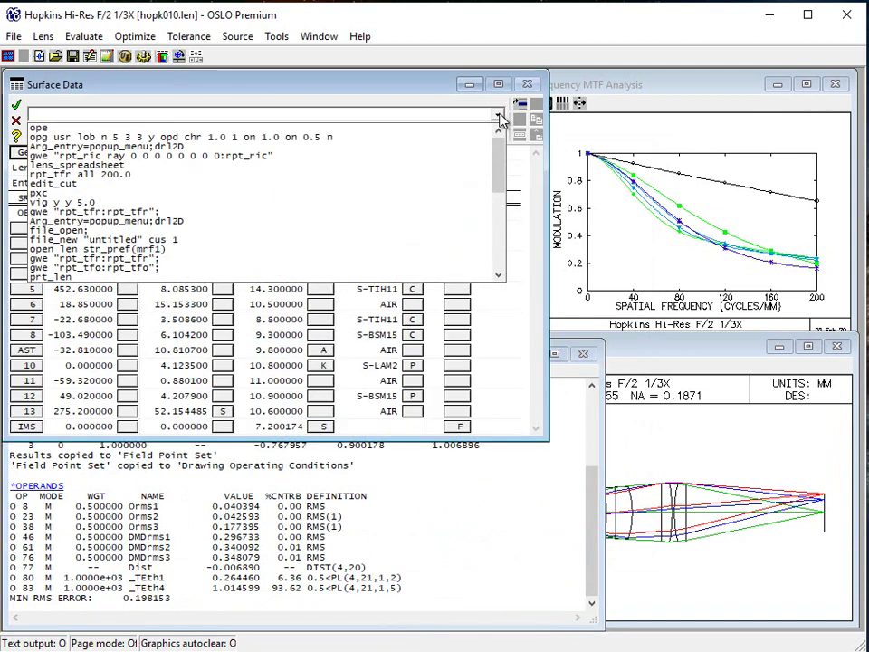
pyautogui.click(497, 537)
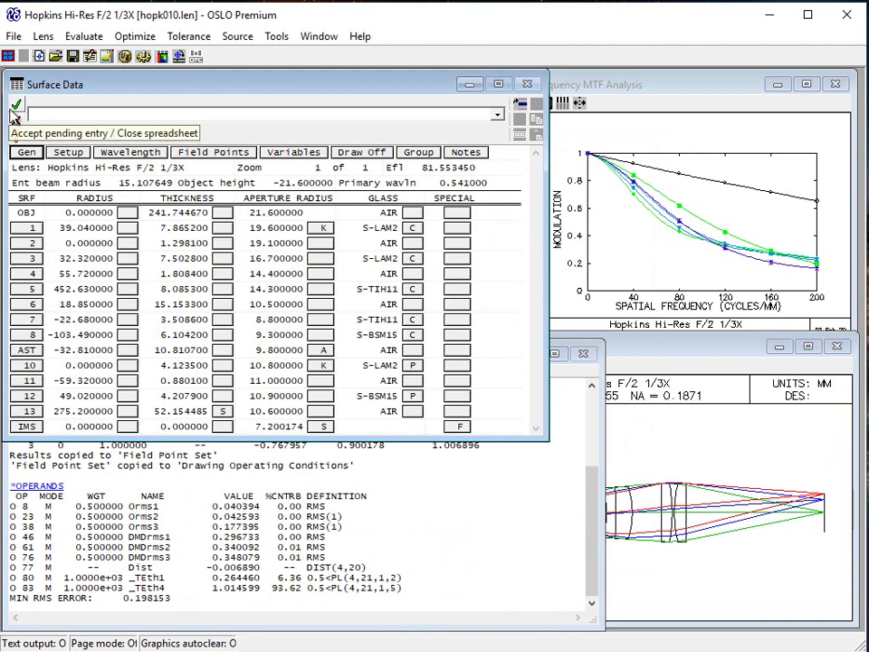
pyautogui.click(451, 611)
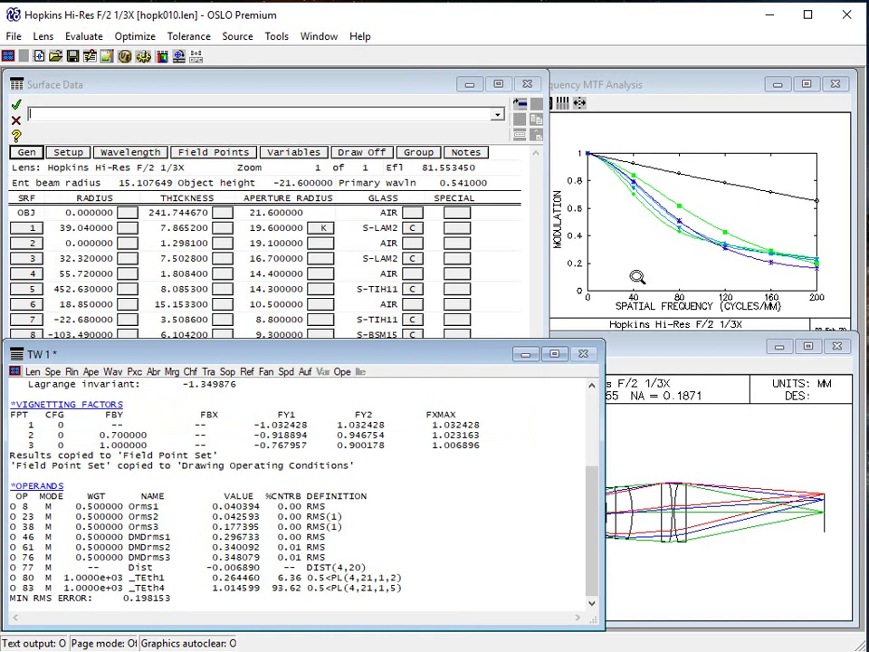
# Review the MTF, surface data, lens drawing and text output (focal length 81.551672), then open Optimize.
pyautogui.click(561, 227)
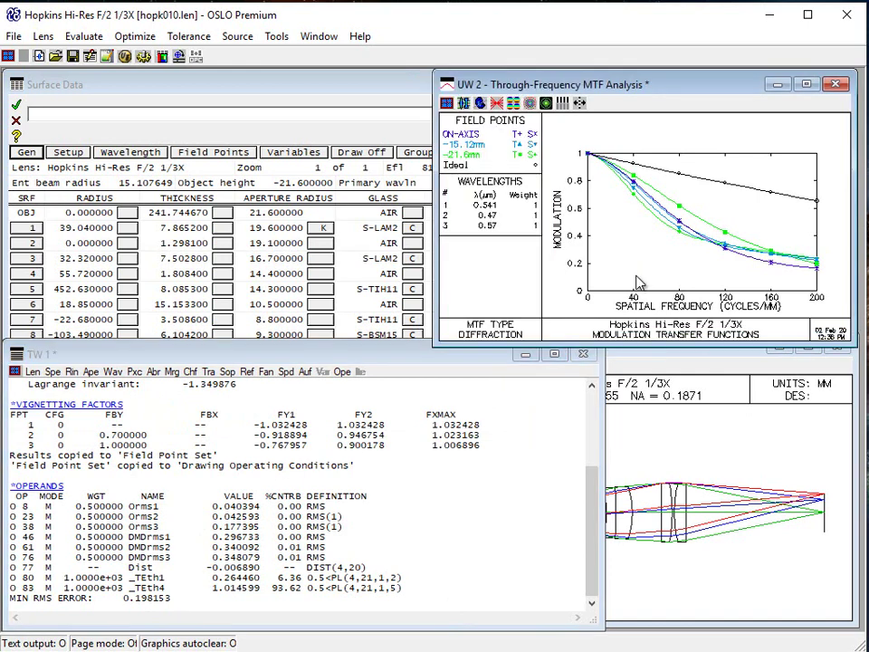
pyautogui.click(299, 86)
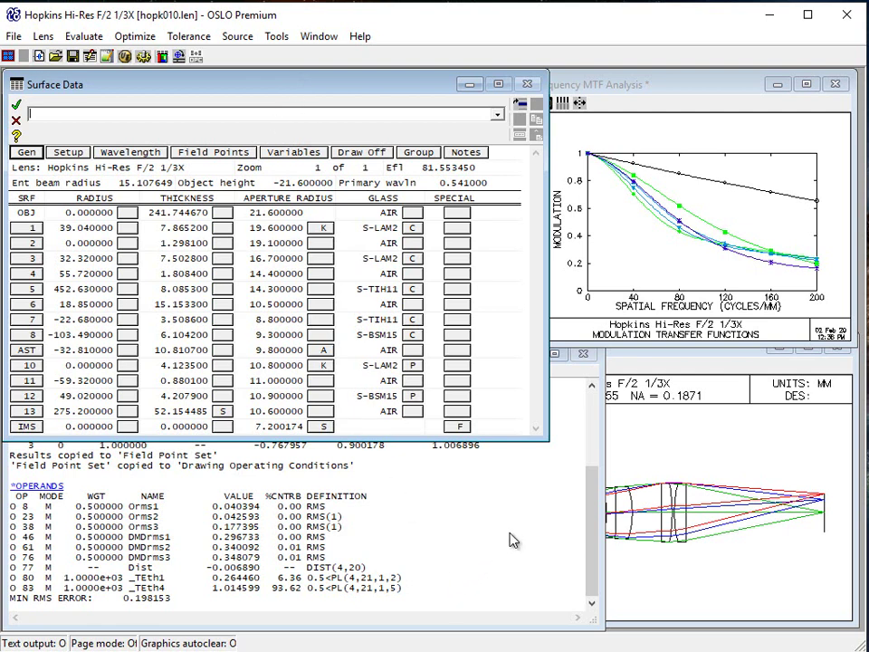
pyautogui.click(580, 509)
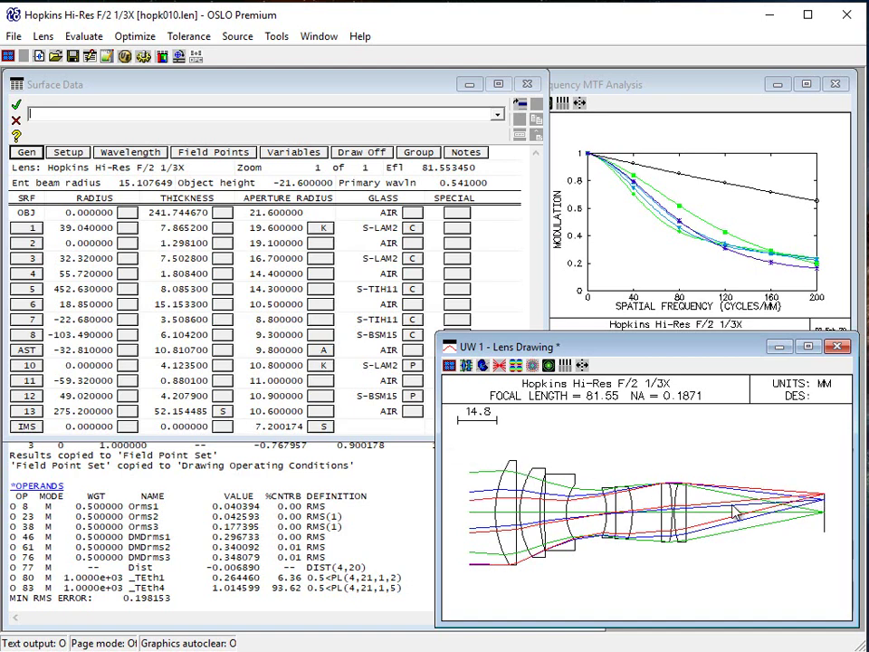
pyautogui.click(383, 512)
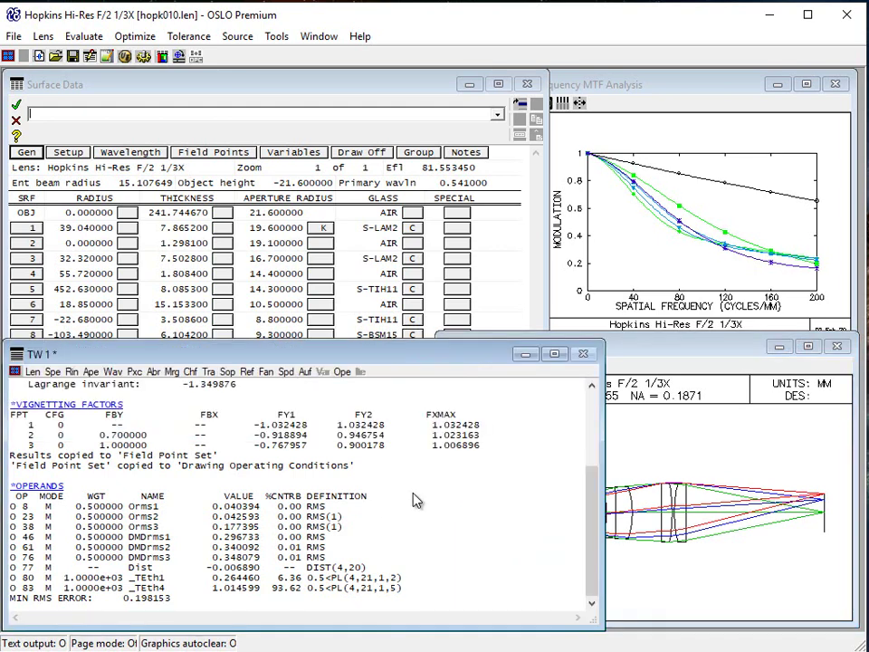
pyautogui.scroll(2, 441, 387)
pyautogui.moveTo(443, 416); pyautogui.dragTo(597, 416)
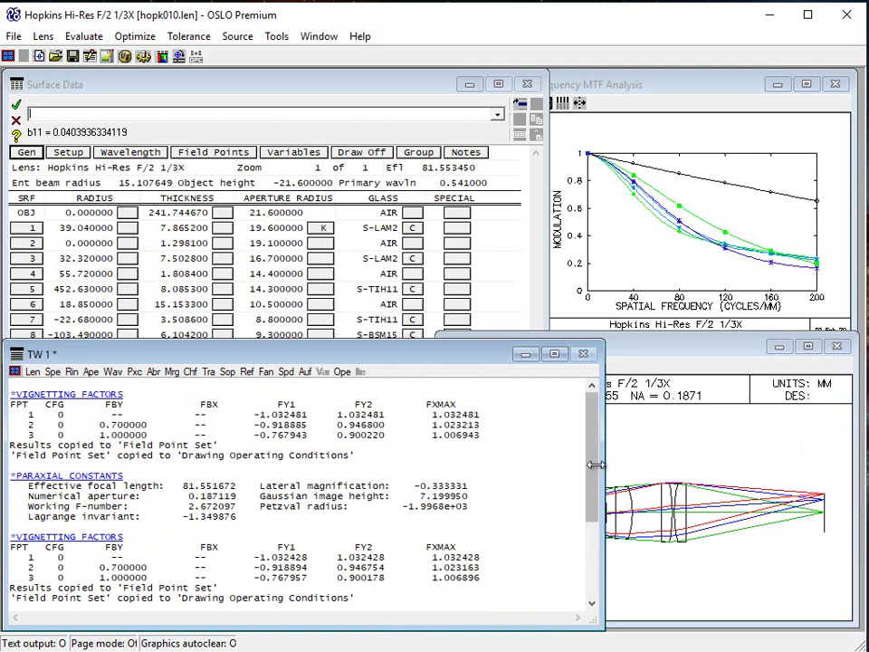
pyautogui.click(229, 95)
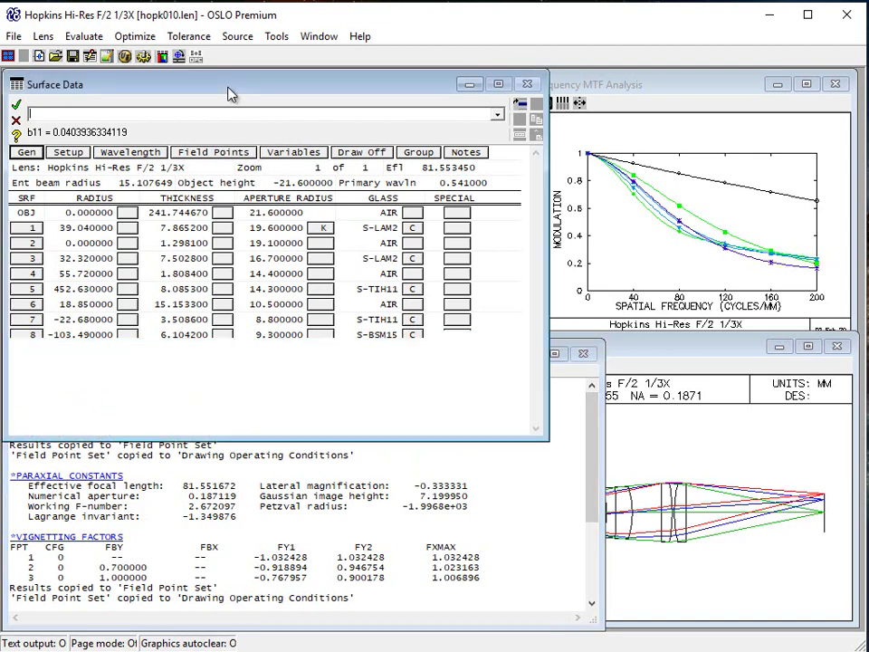
pyautogui.click(506, 485)
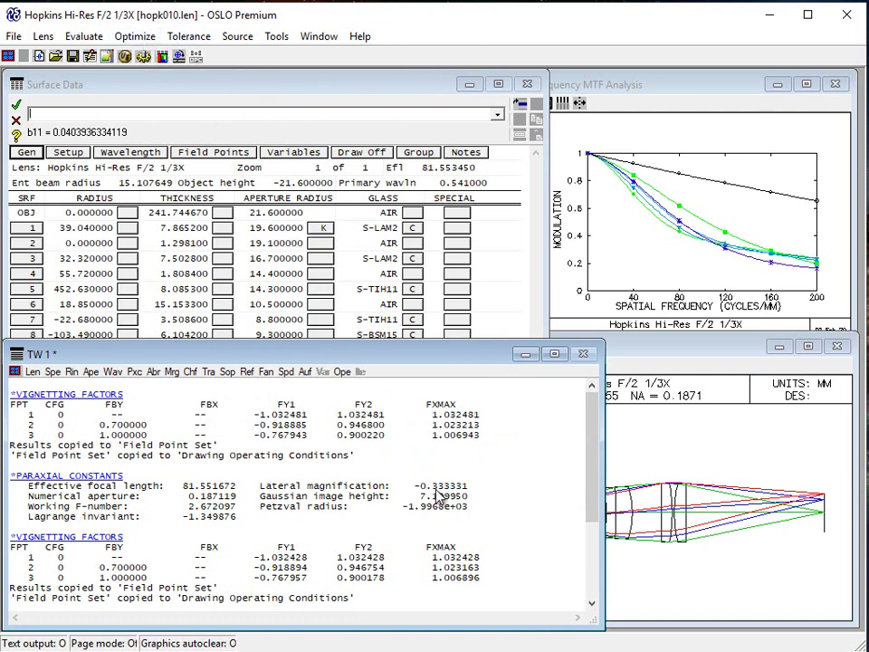
pyautogui.click(127, 37)
pyautogui.moveTo(131, 63)
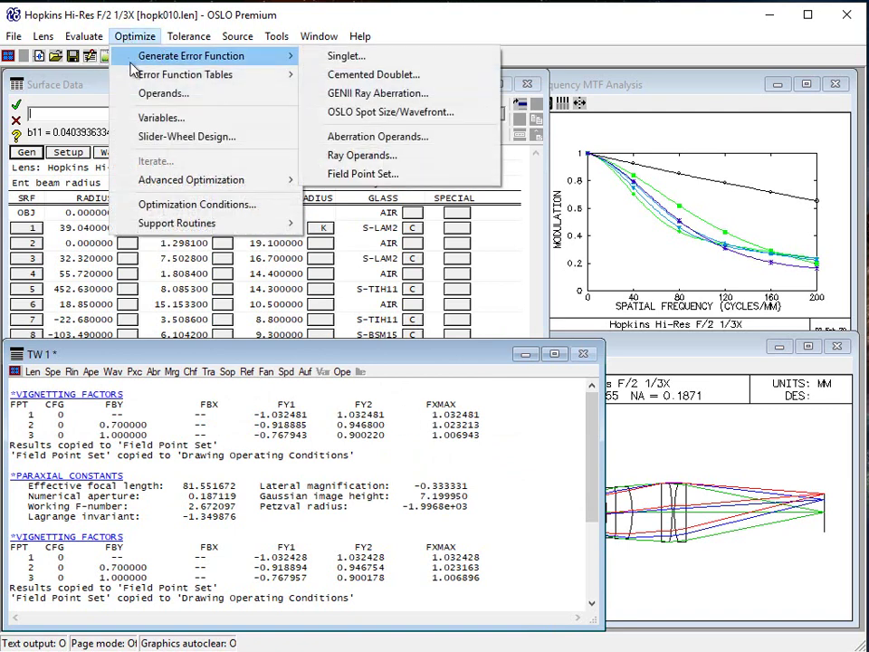